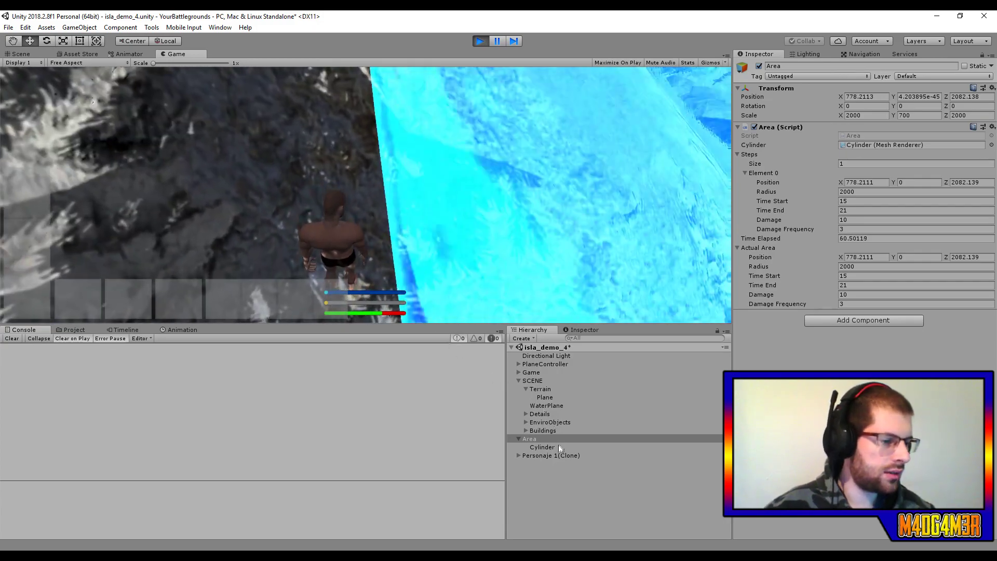
Select the player and collapse its Transform, Capsule Collider, Rigidbody and Inventary Controller sections.
left_click(557, 455)
left_click(776, 88)
left_click(786, 97)
left_click(775, 108)
left_click(807, 127)
left_click(798, 118)
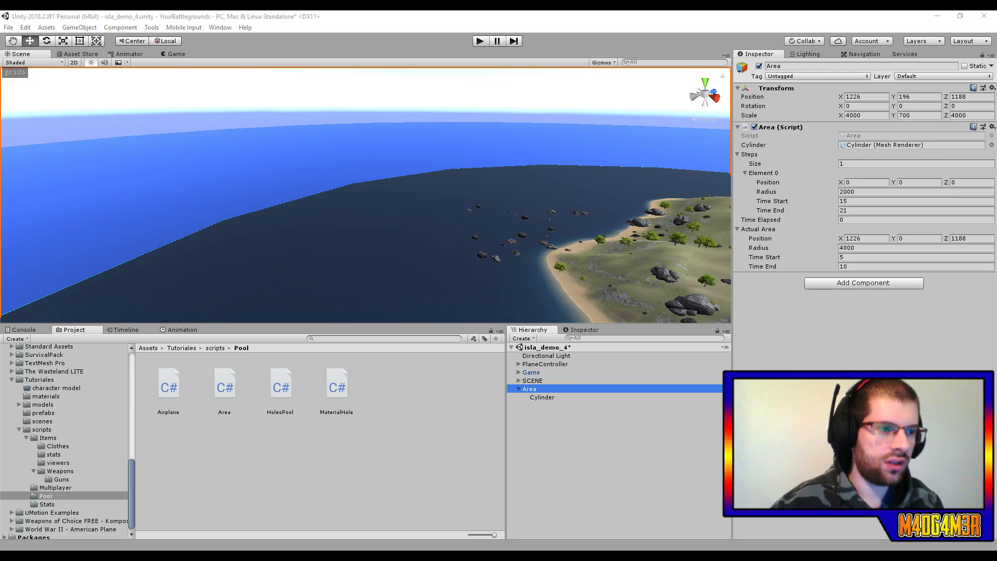
Add a convex Mesh Collider to the zone's Cylinder.
left_click(558, 398)
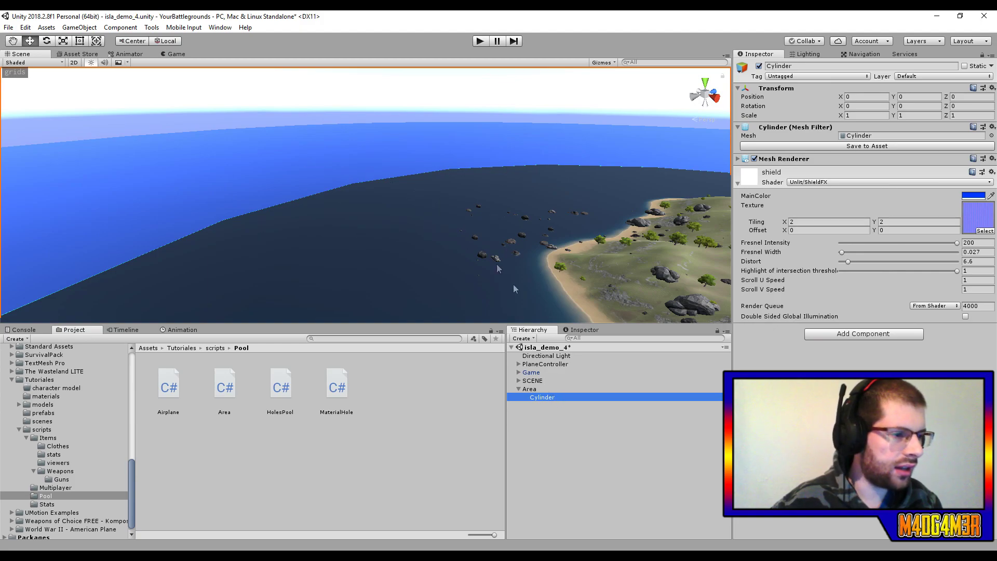
left_click(844, 175)
left_click(856, 203)
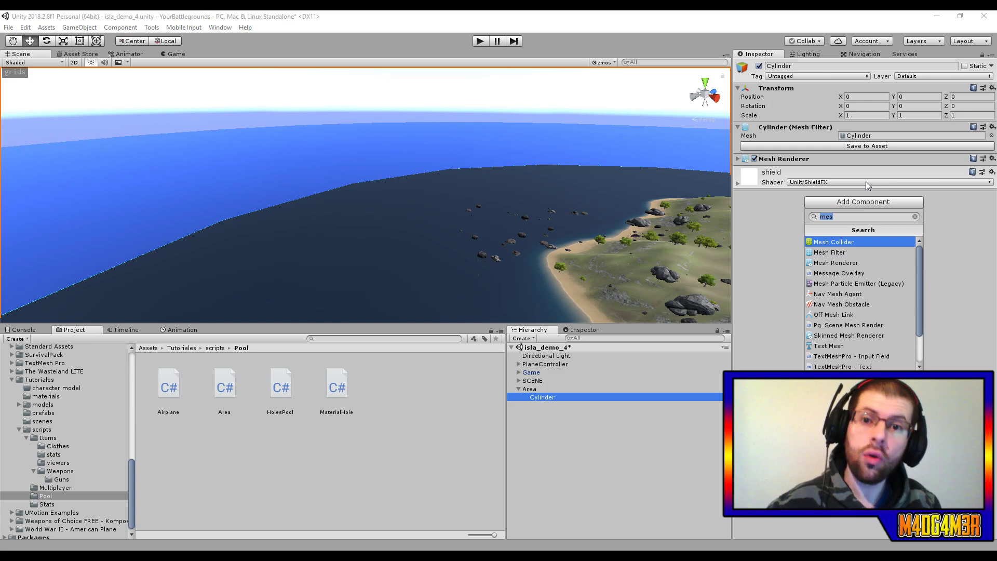
left_click(847, 242)
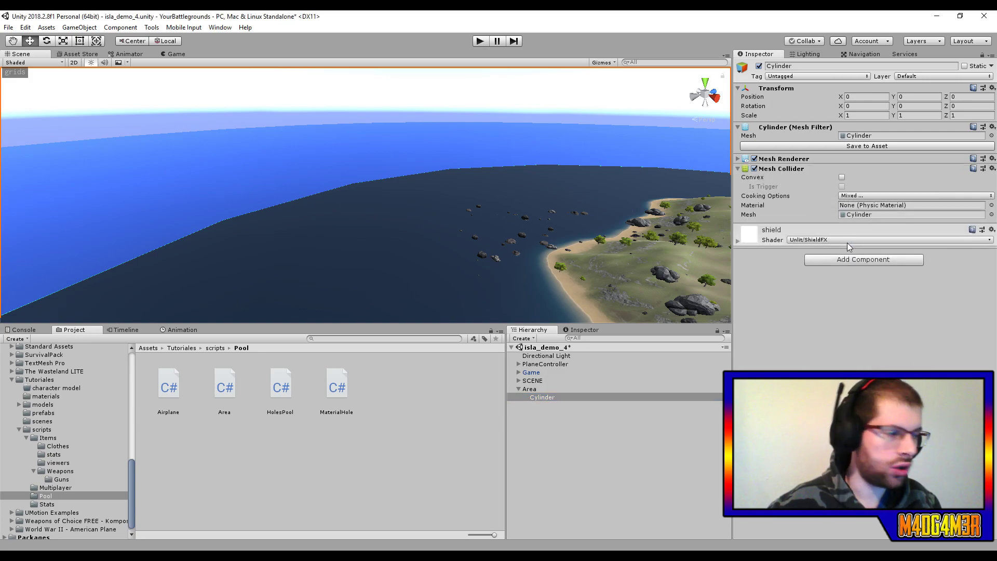
left_click(843, 177)
Survey the island and set the Cylinder's Mesh Collider as a trigger.
left_click_drag(403, 178, 269, 183, "alt")
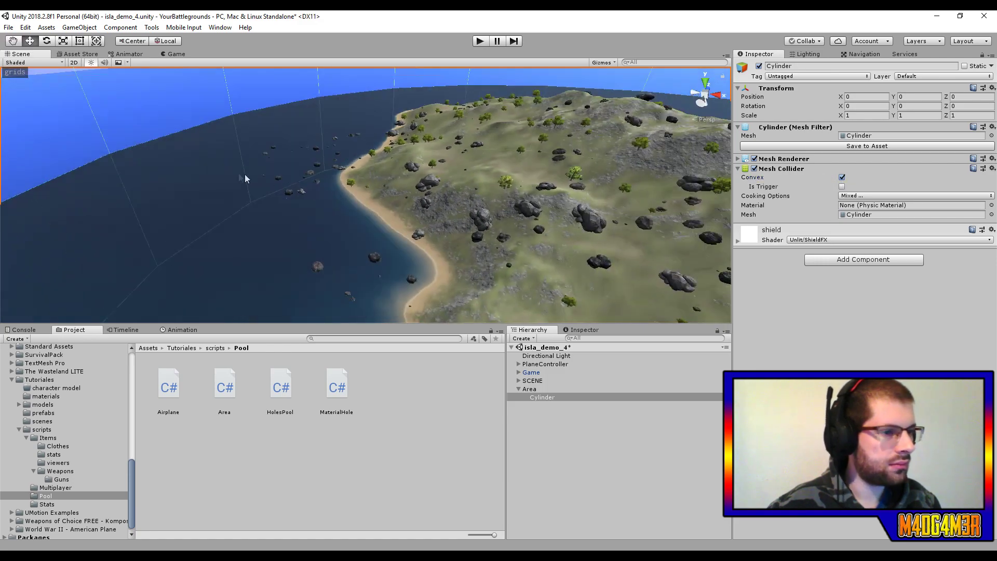
scroll(269, 182, "down", 5)
middle_click_drag(269, 183, 351, 220)
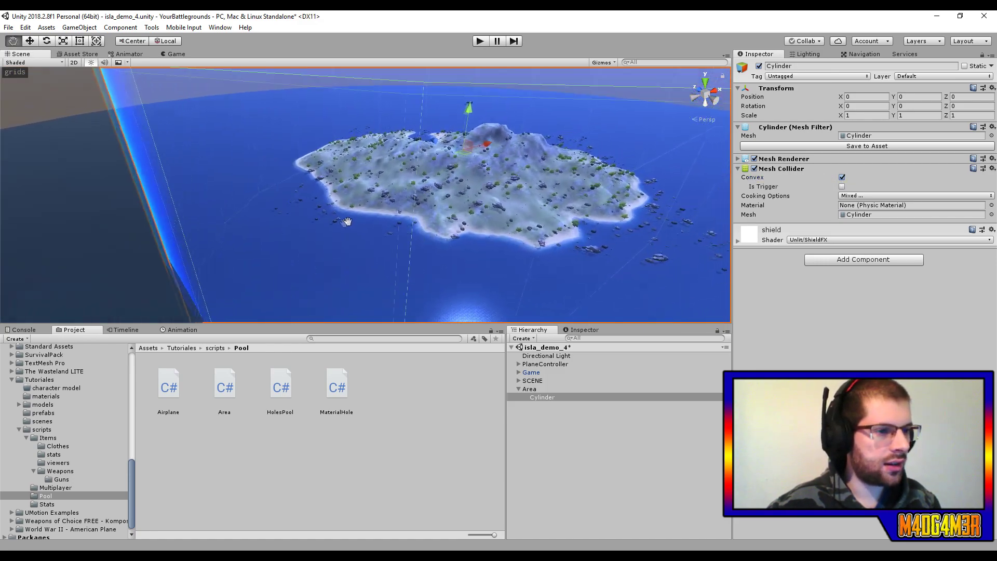
scroll(351, 219, "up", 10)
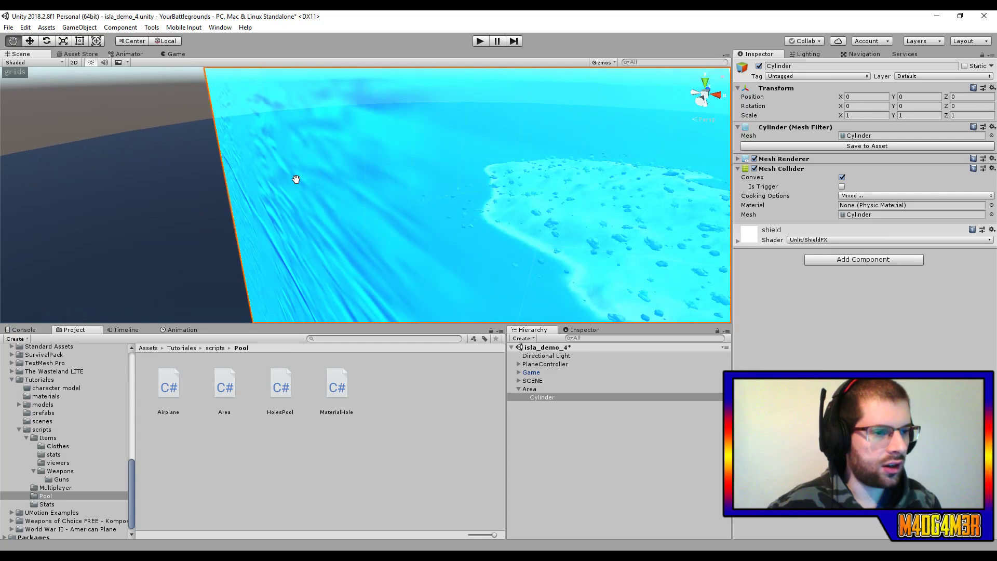
scroll(296, 180, "down", 5)
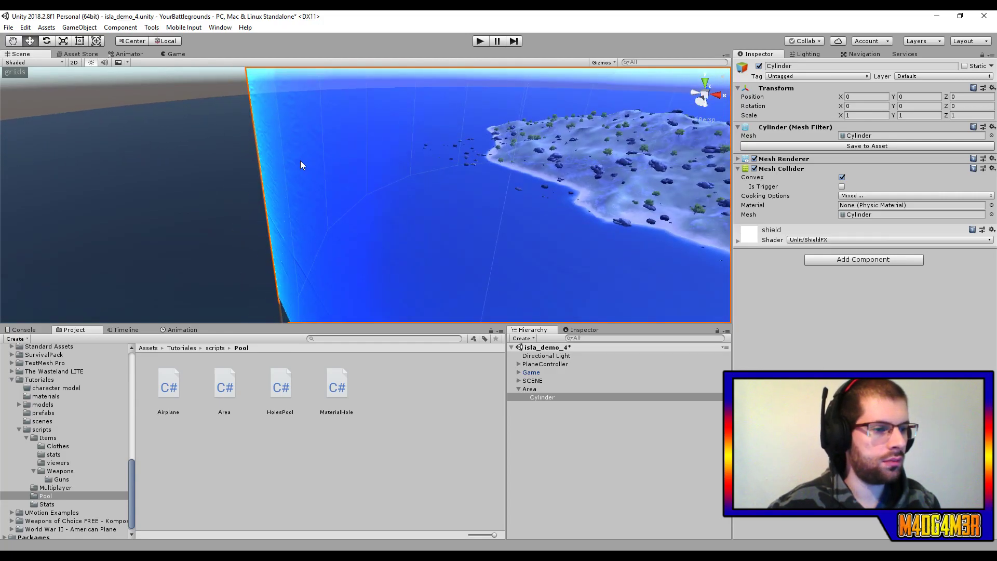
scroll(304, 160, "down", 3)
scroll(607, 142, "down", 5)
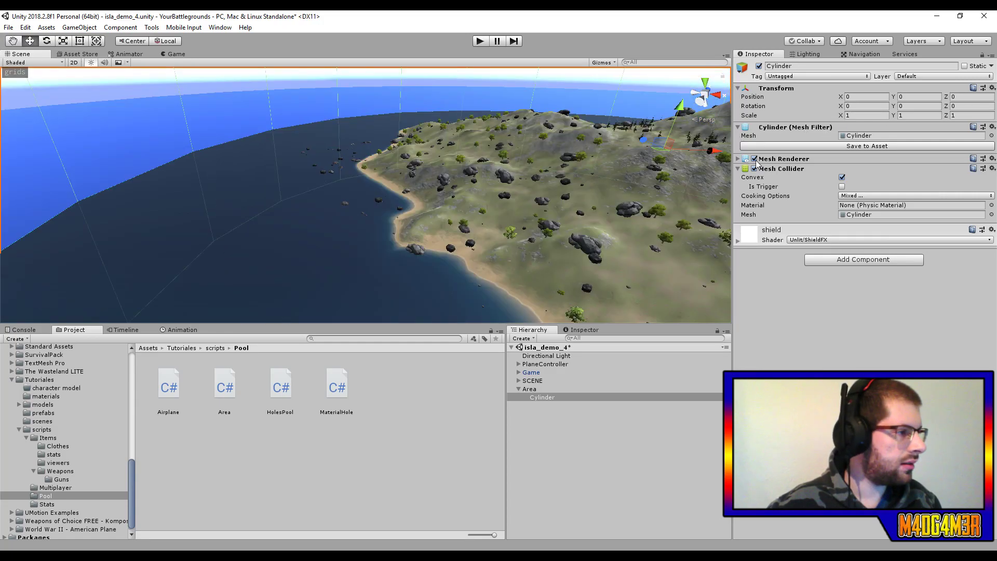
left_click(754, 159)
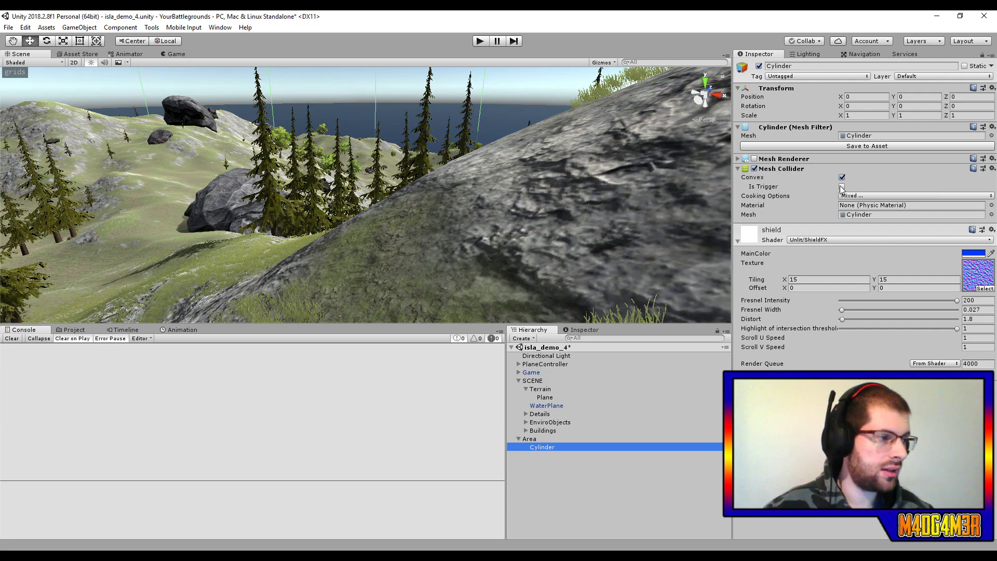
left_click(842, 190)
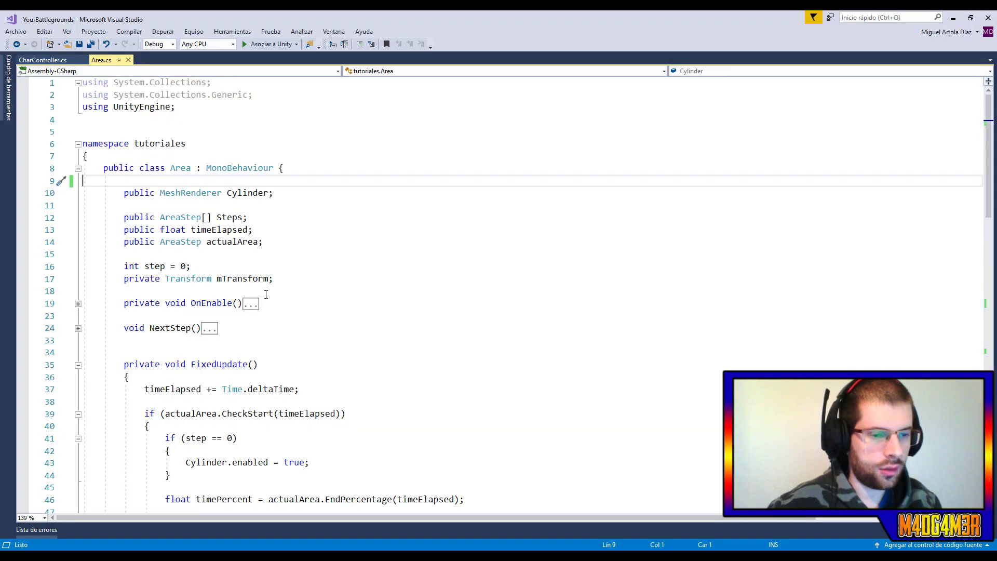
Insert blank lines after the Area class's opening brace, above the Cylinder field.
key("Return")
key("Return")
key("Return")
key("Up")
key("Up")
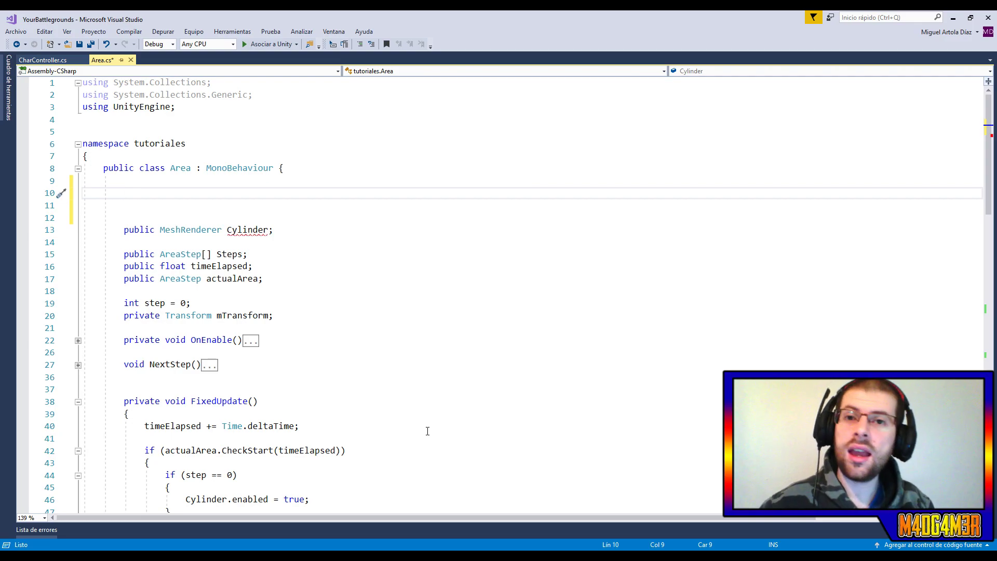
Declare a private static Area _area field at the top of the class.
type("pri")
key("Tab")
type("static Area")
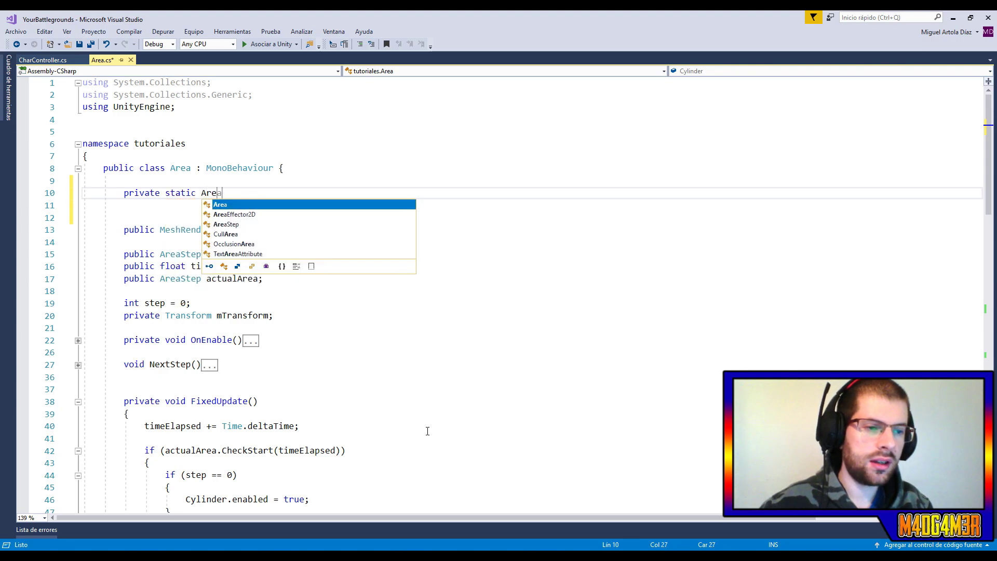
type(" _area;")
key("Return")
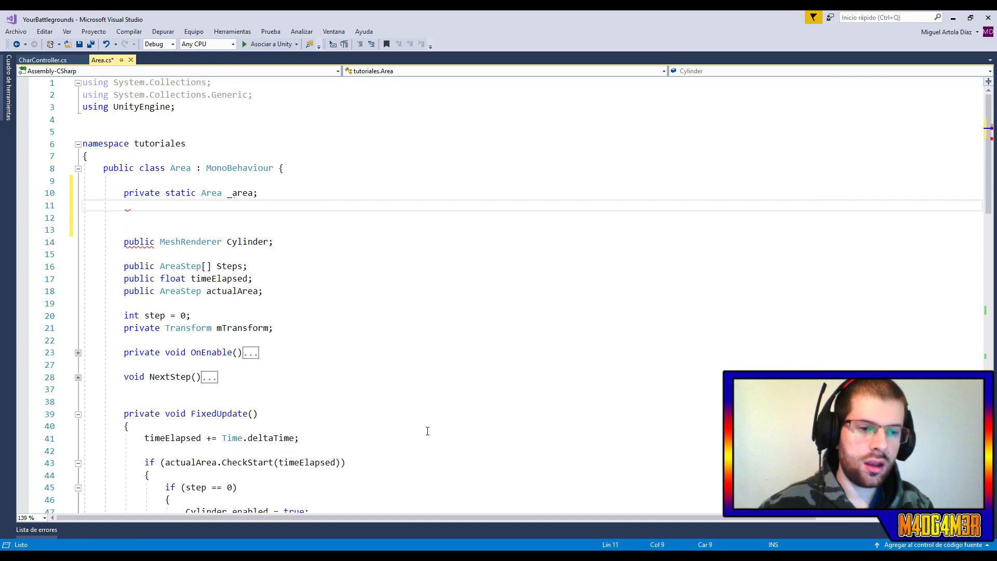
Write a public static AREA() method assigning FindObjectOfType<Area>() to _area when null, returning _area.
type("public statiu")
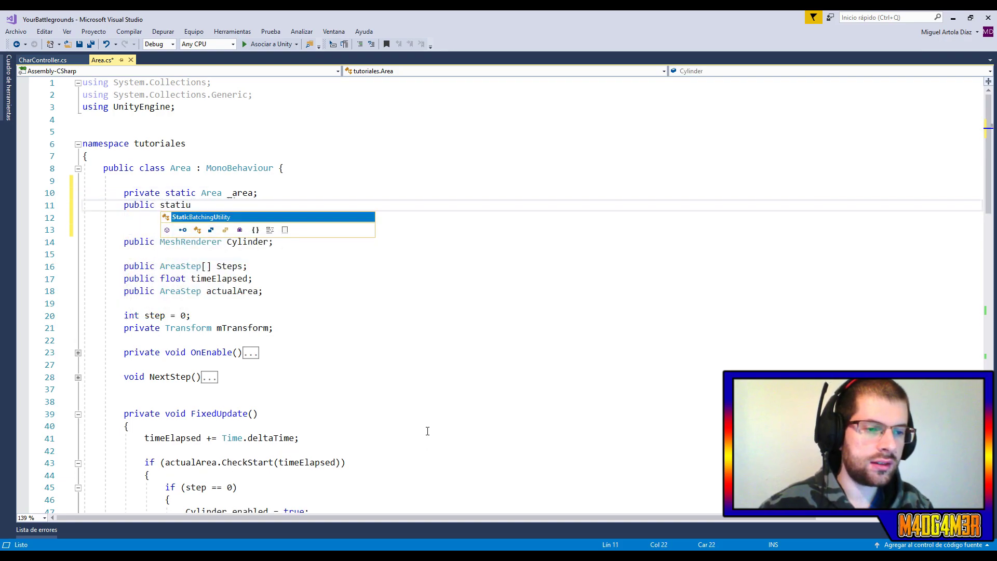
key("BackSpace")
type("c Area ")
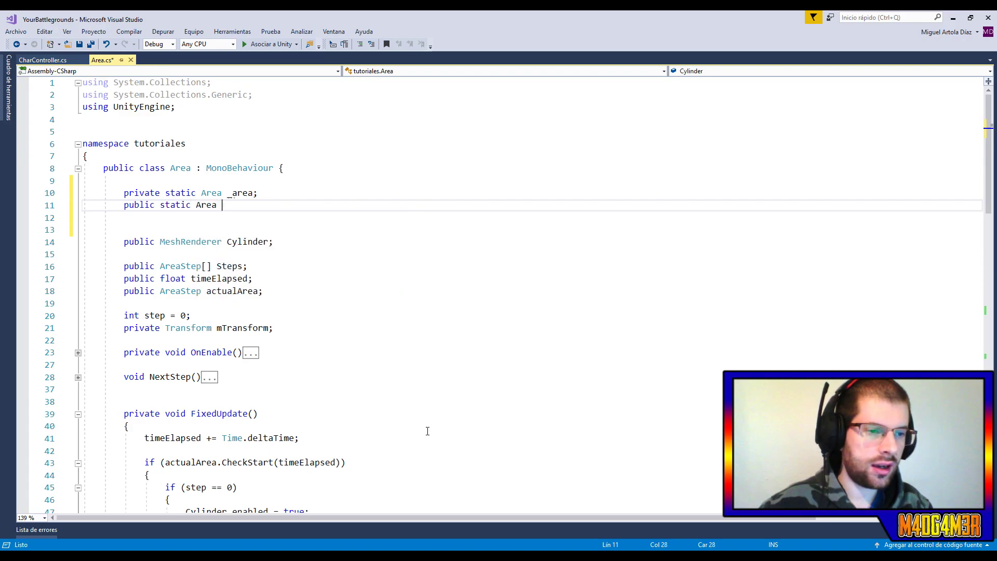
type("AREA")
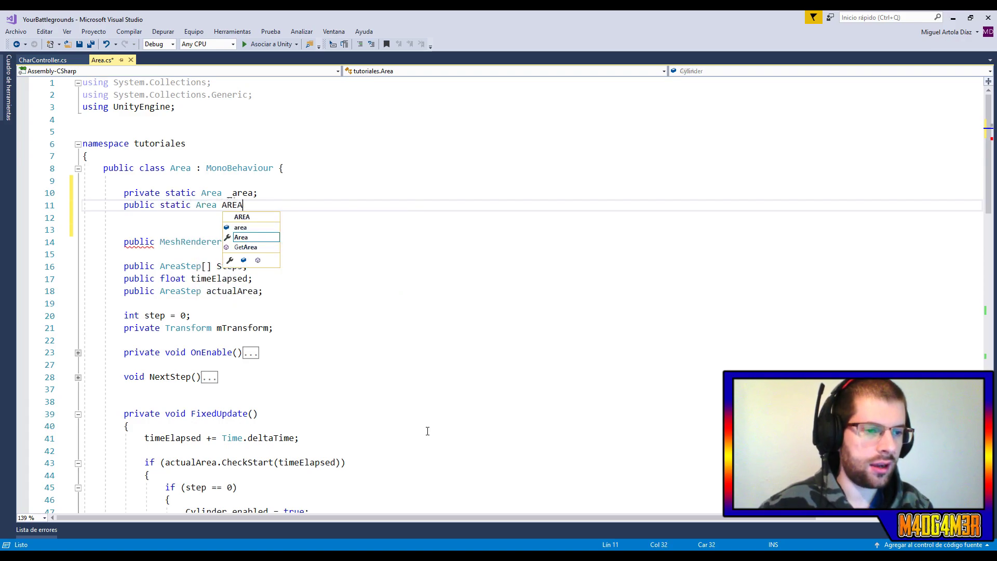
type("() {")
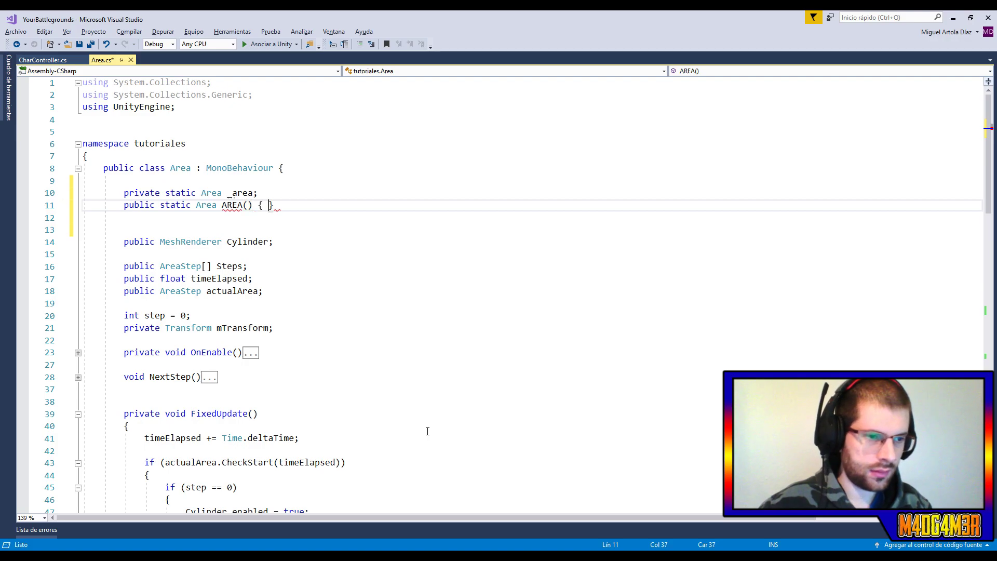
key("Return")
type("if (_area == null)")
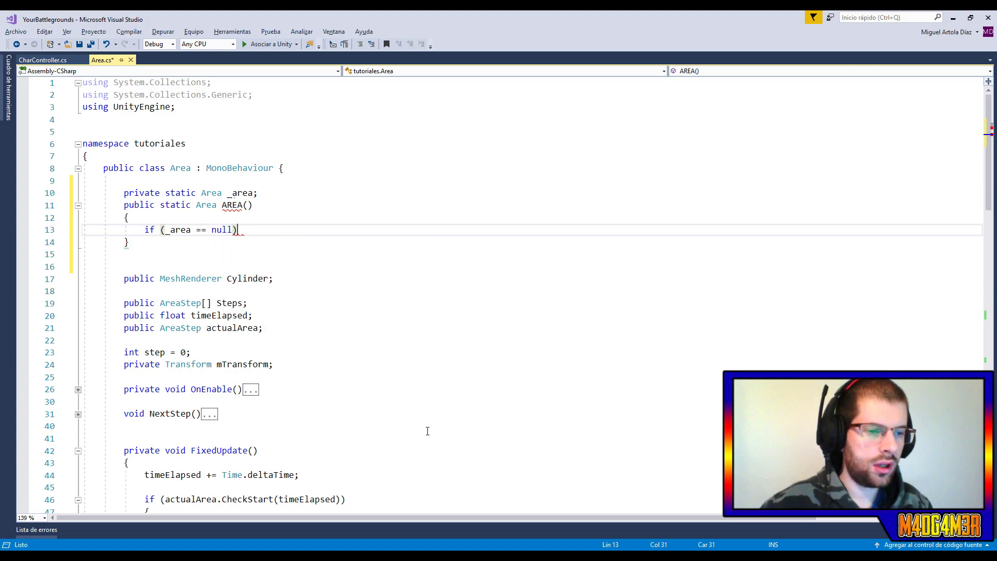
key("Return")
type("_ar")
key("Tab")
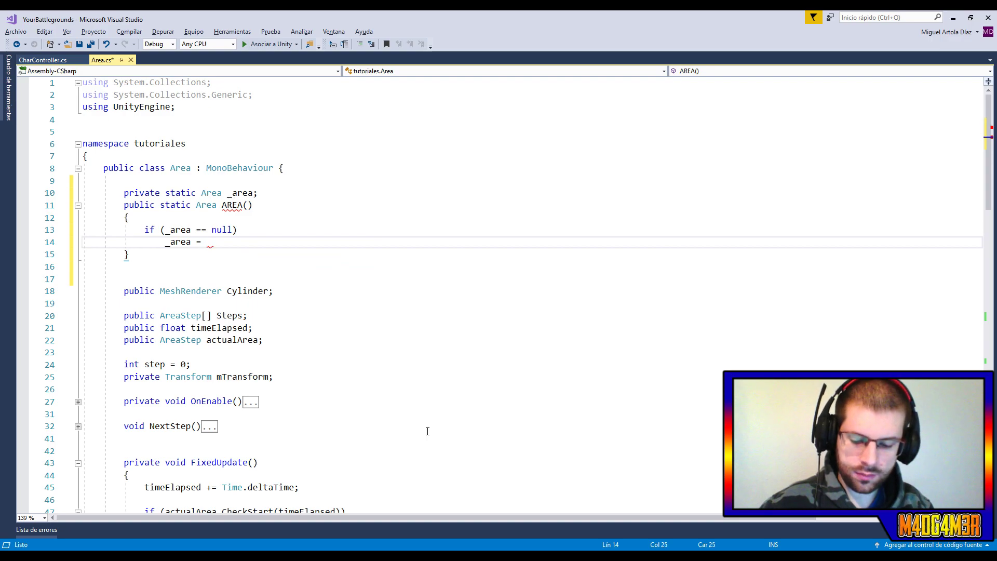
type("Find")
key("Down")
type("<")
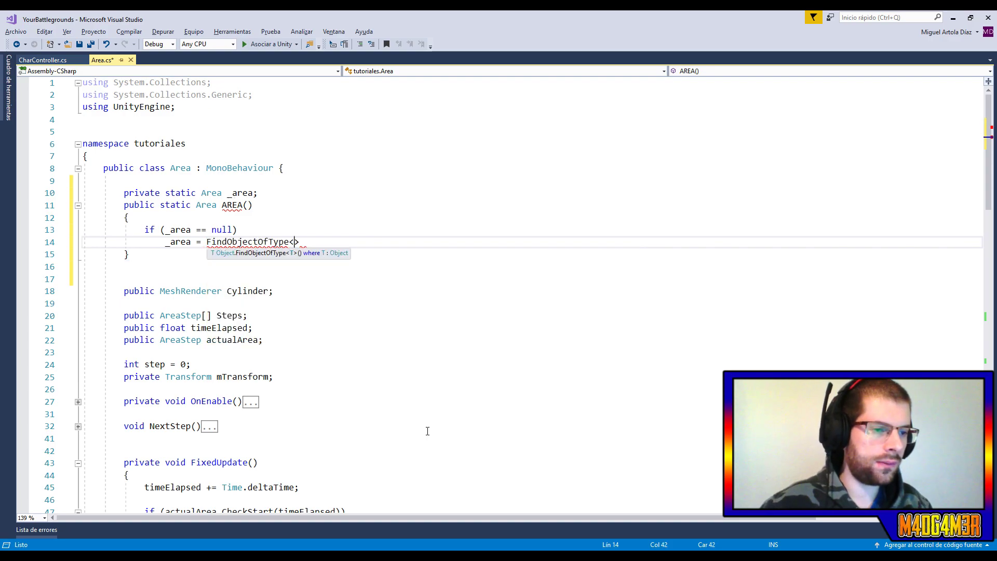
type("Area")
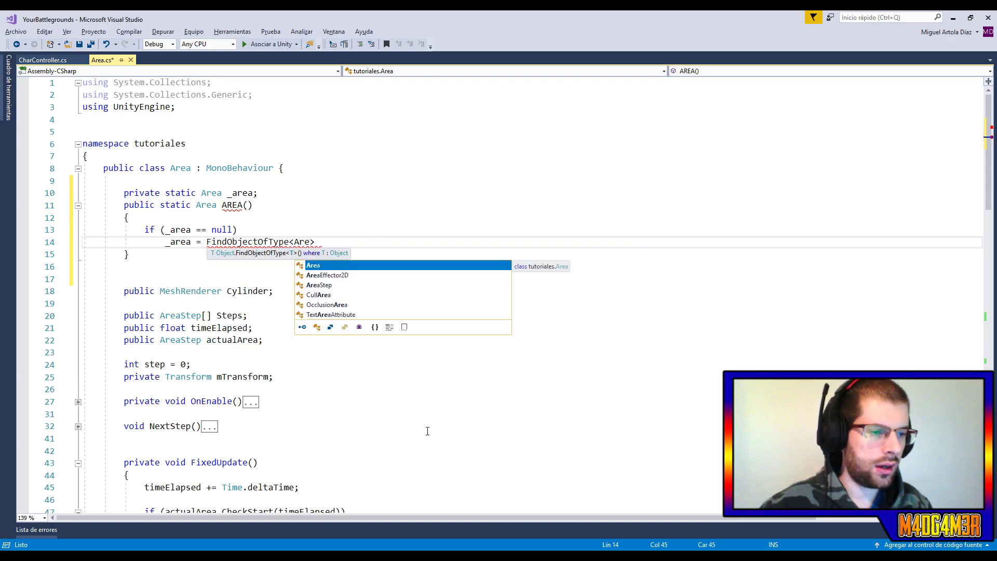
type(">();")
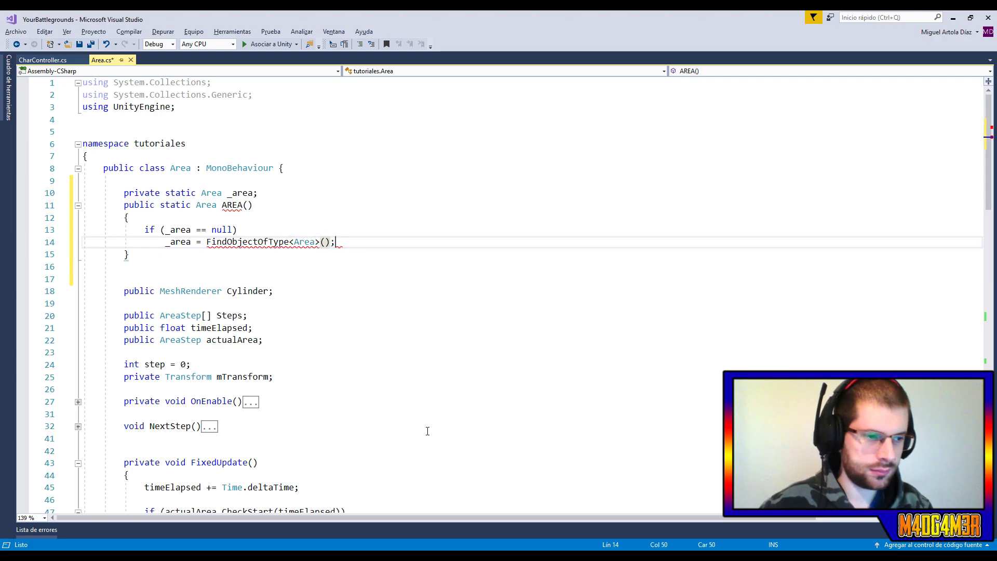
key("Return")
type("return _area;")
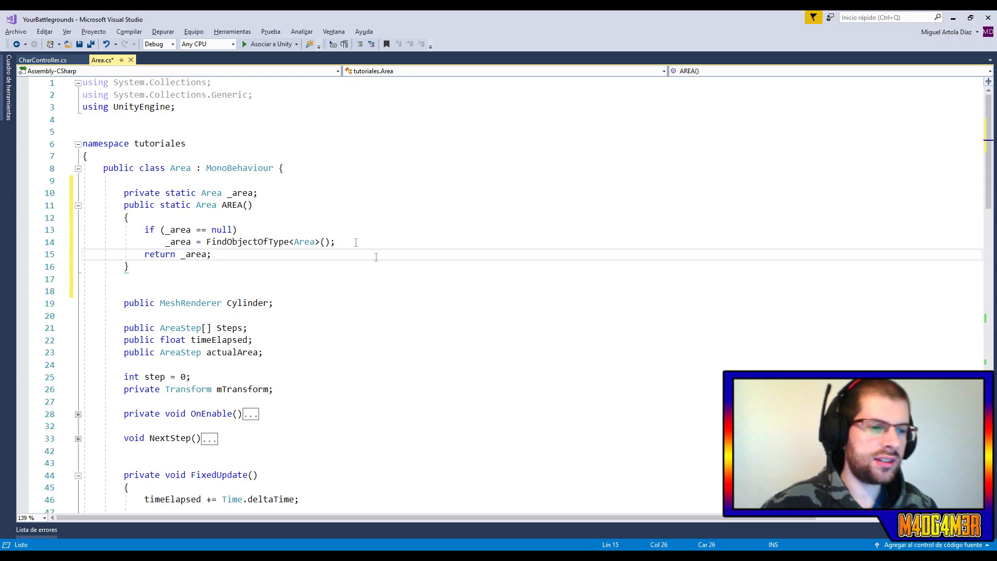
Highlight the AREA() name, the _area field and the Area type in the new code.
left_click_drag(223, 205, 264, 204)
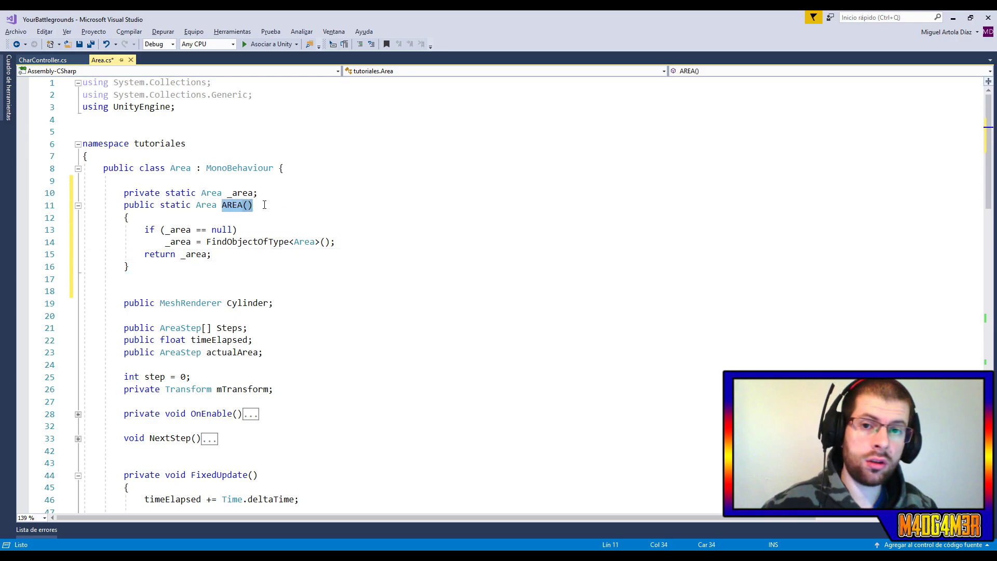
left_click_drag(253, 193, 227, 193)
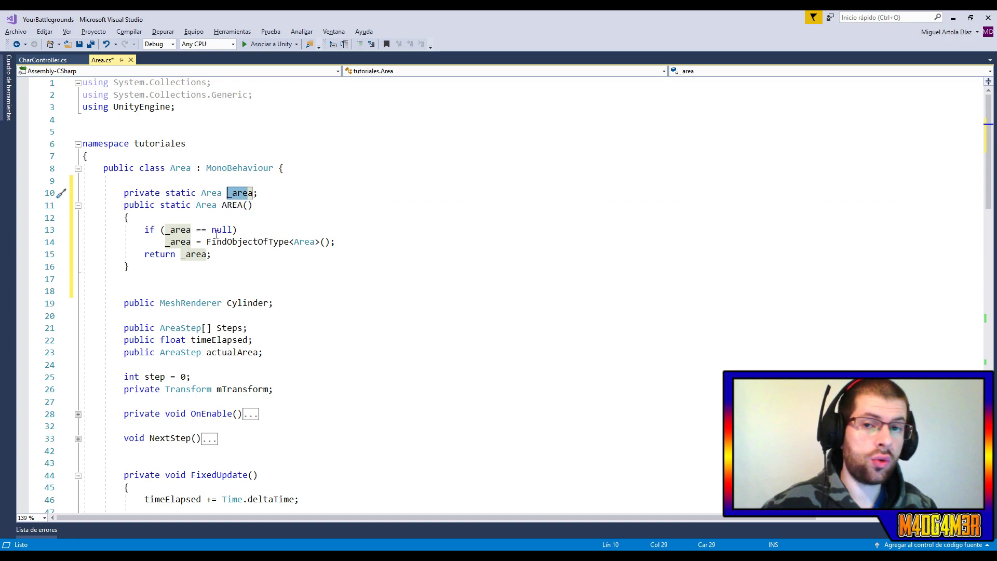
left_click_drag(315, 241, 295, 241)
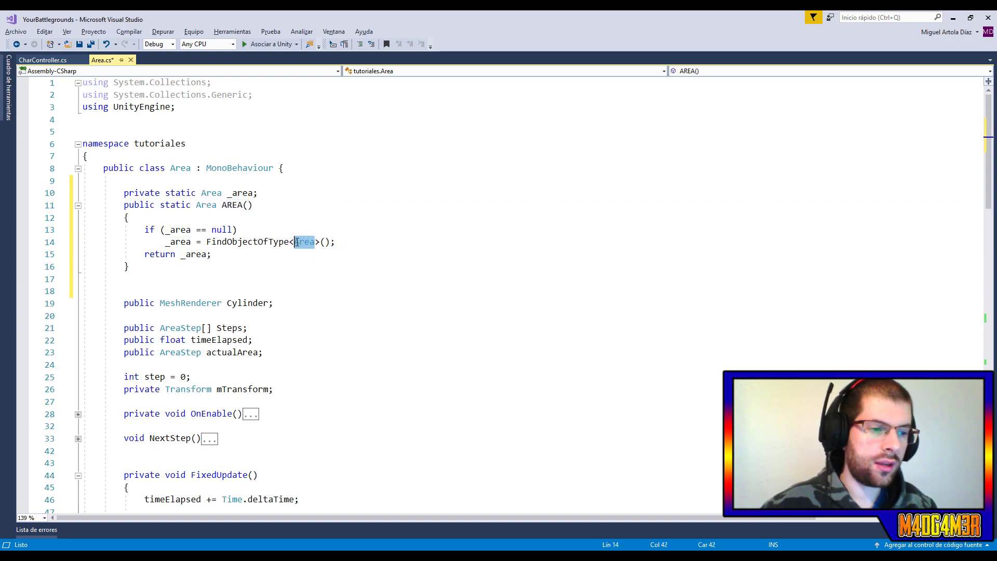
left_click(175, 241)
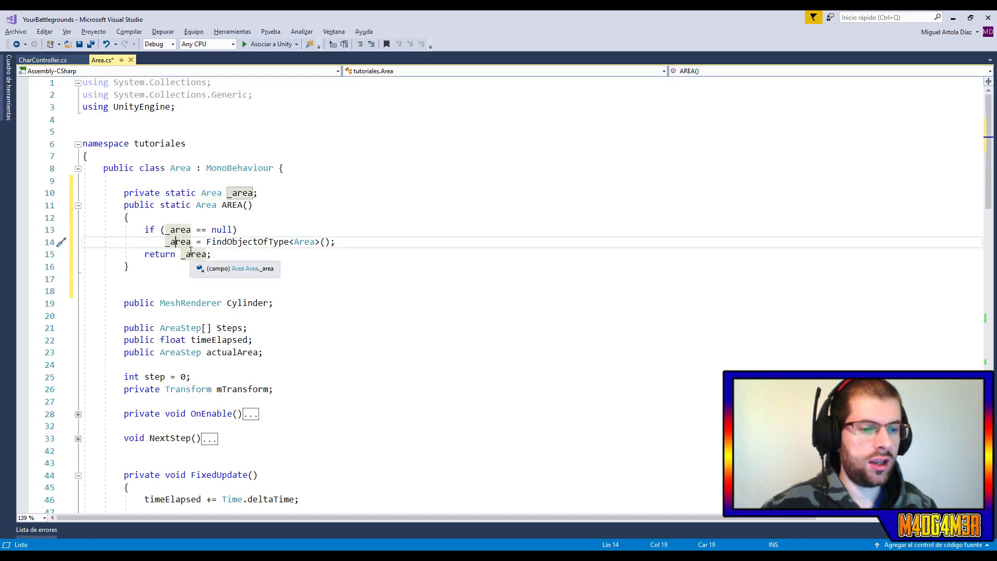
key("alt+Tab")
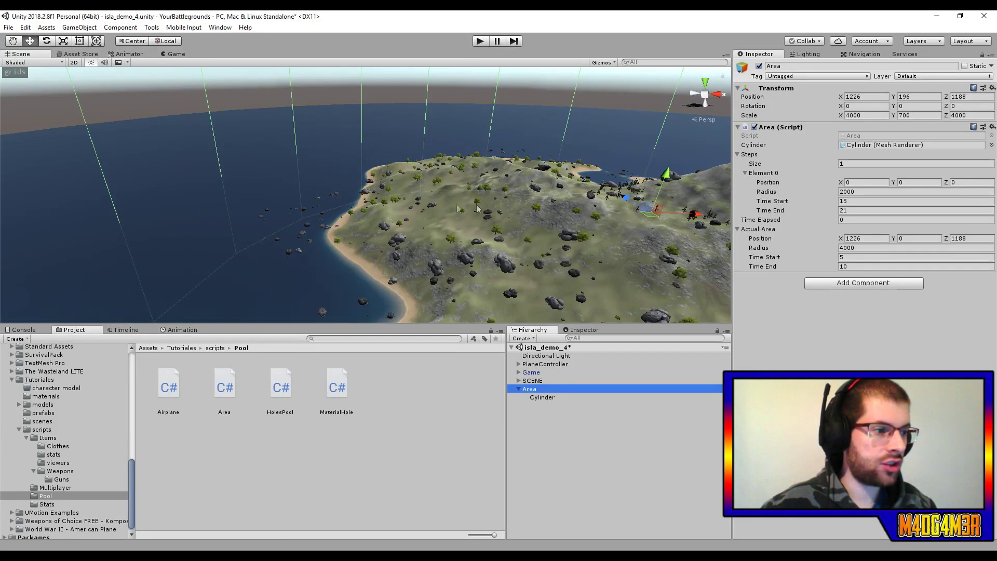
Select the Area zone object in the scene and return to Area.cs in Visual Studio.
left_click_drag(496, 204, 523, 222, "alt")
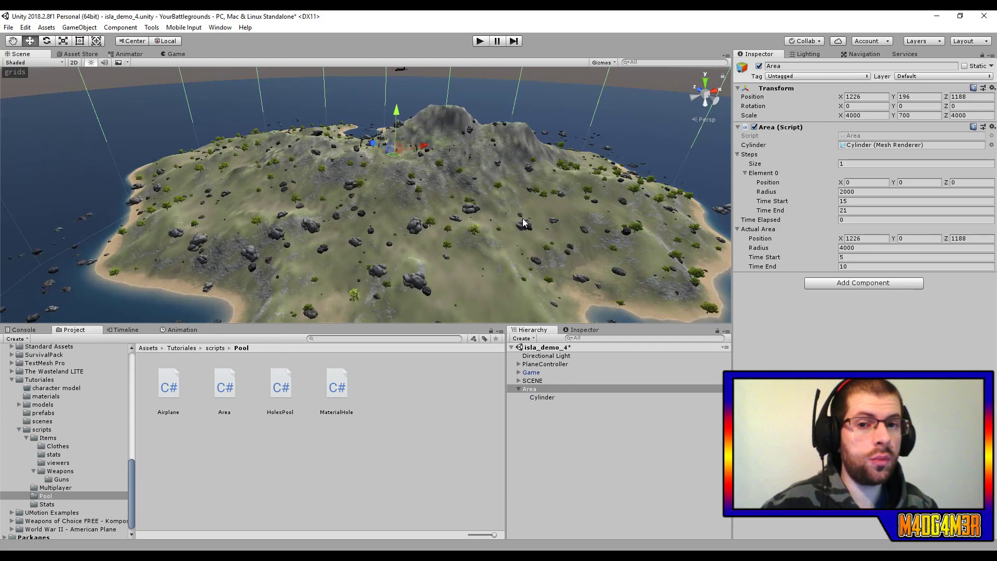
left_click(525, 388)
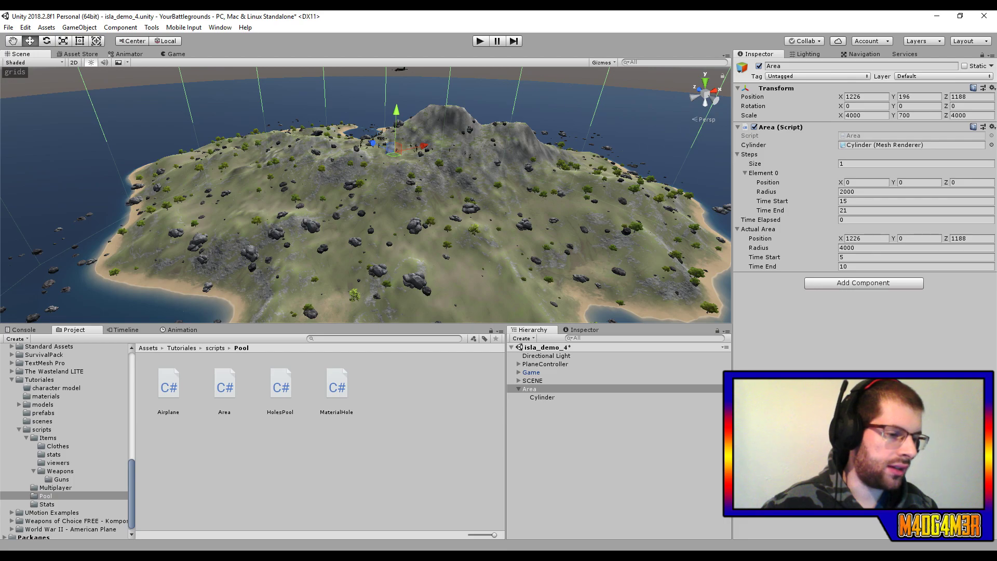
mouse_move(295, 556)
left_click(295, 511)
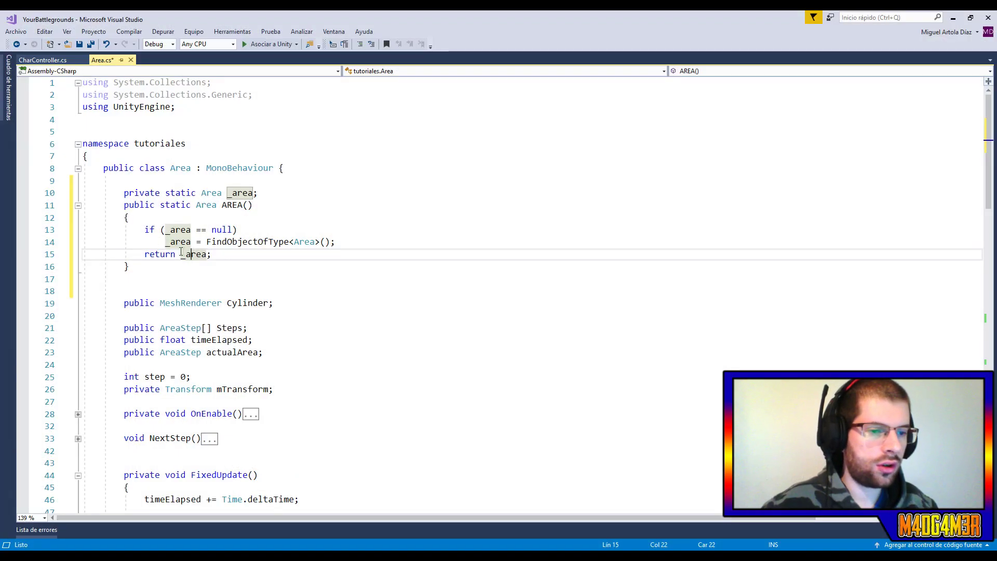
scroll(98, 224, "down", 19)
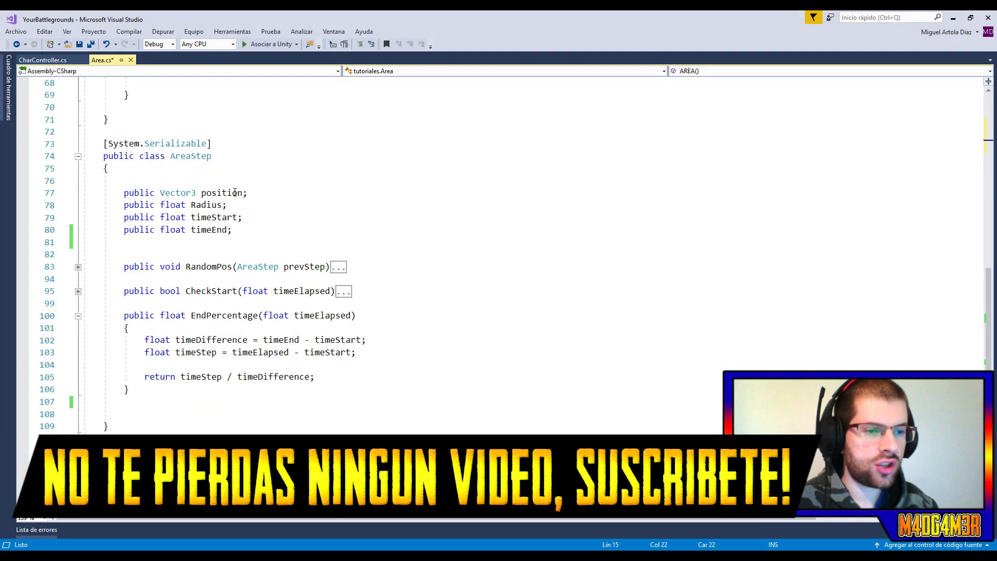
Add public float Damage and DamageFrequency fields after timeEnd in AreaStep.
left_click(250, 233)
key("Return")
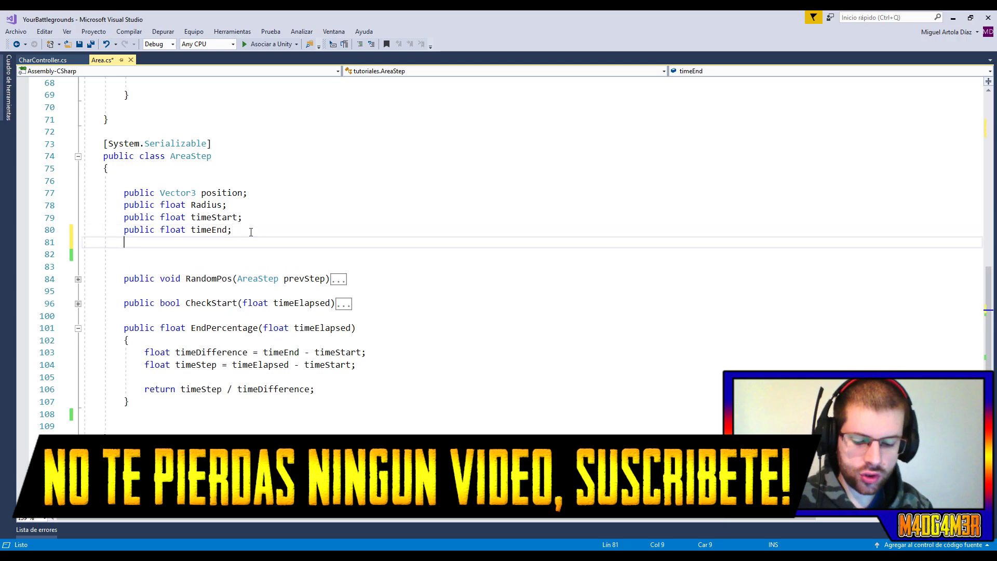
type("public float Damage;")
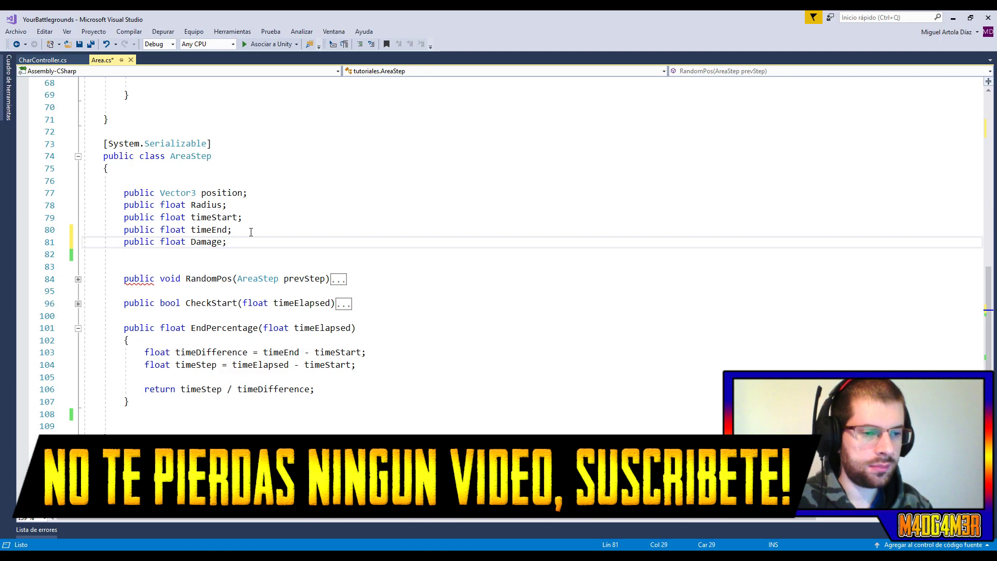
key("Return")
type("public ")
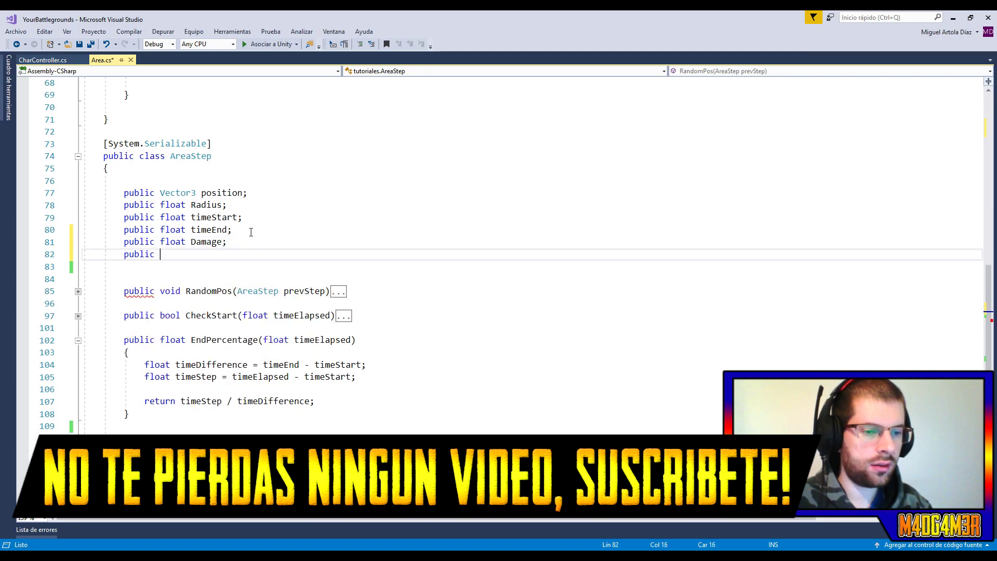
type("float Dama")
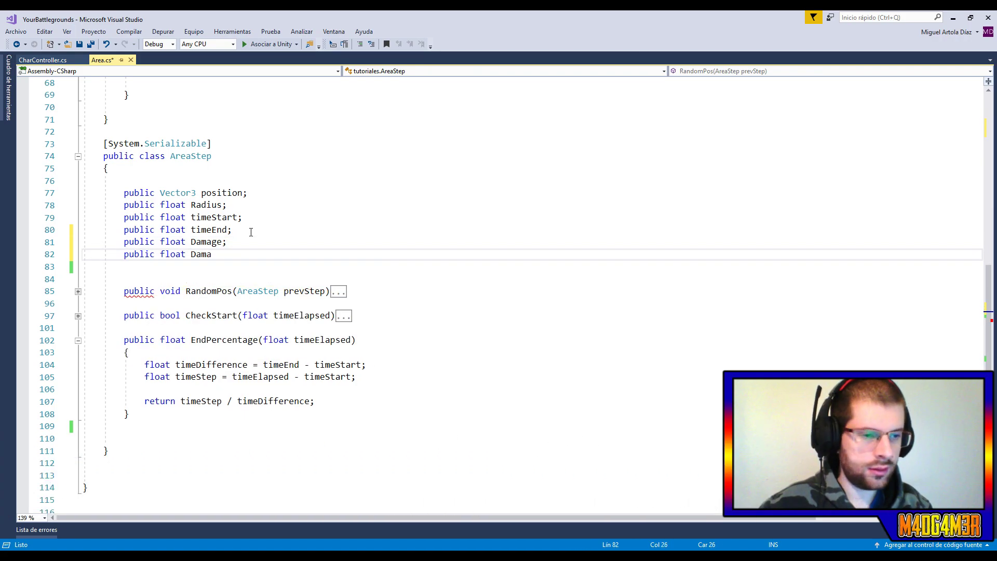
type("geFrequency;")
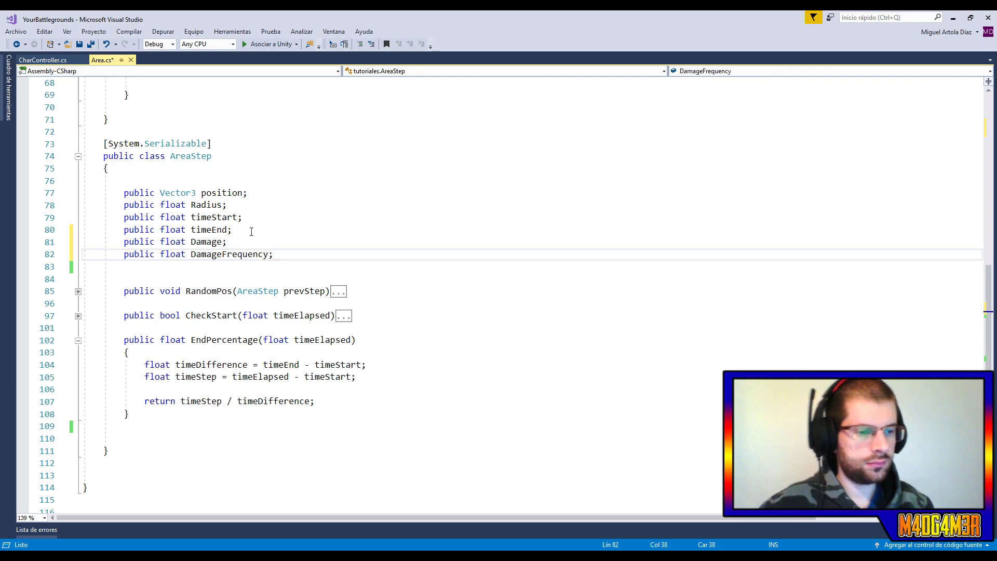
Begin a public bool MustDamage method below EndPercentage.
left_click(325, 413)
key("Return")
key("Return")
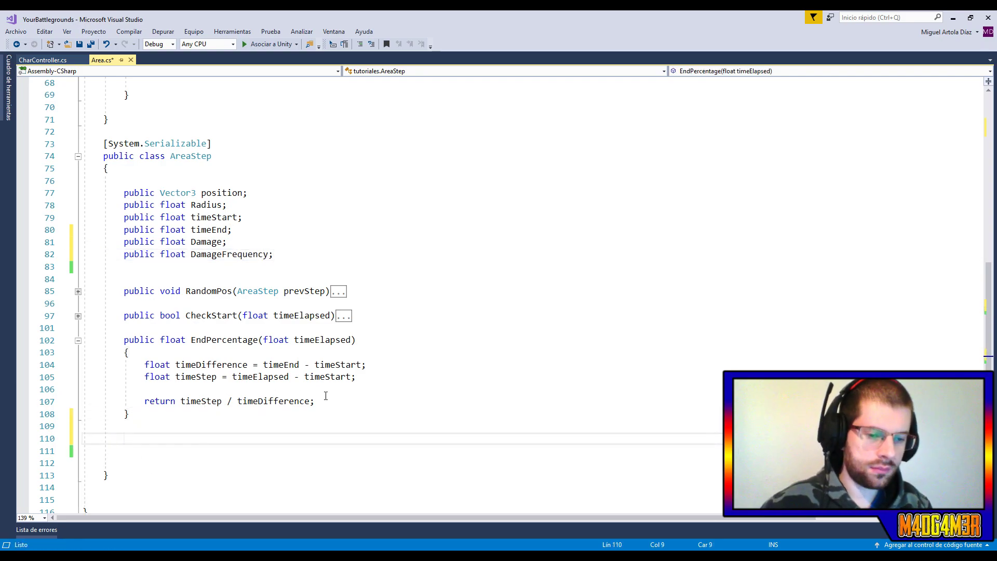
type("public bool Must")
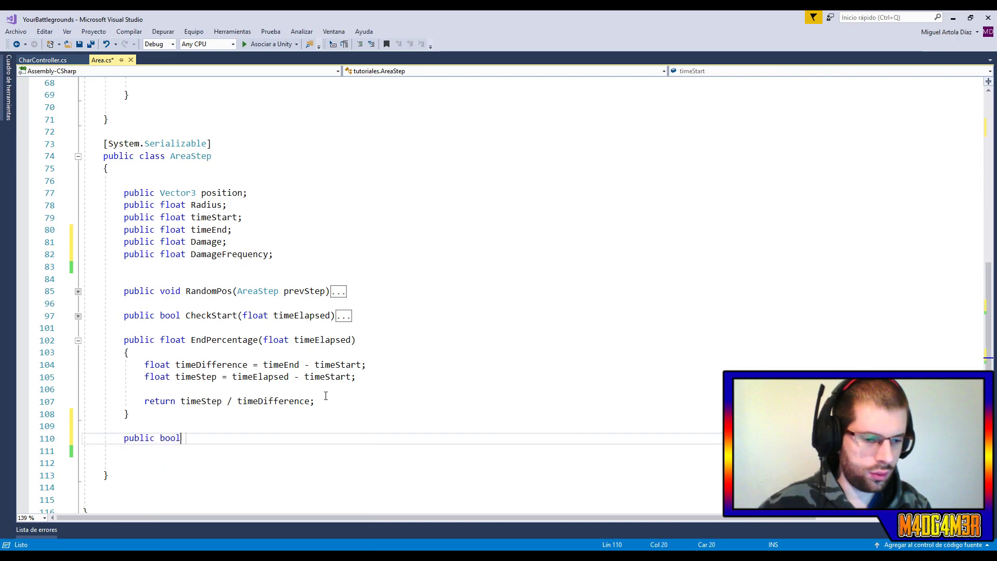
type("Da")
Complete the MustDamage(float timeElapsed) signature and open its body.
key("BackSpace")
key("BackSpace")
type("mage(")
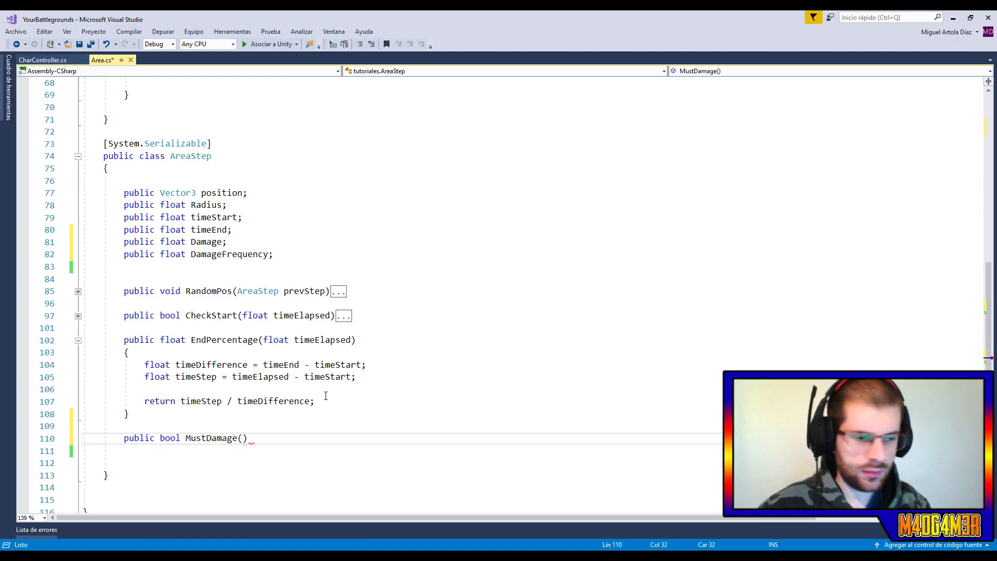
type("float timeElapsed")
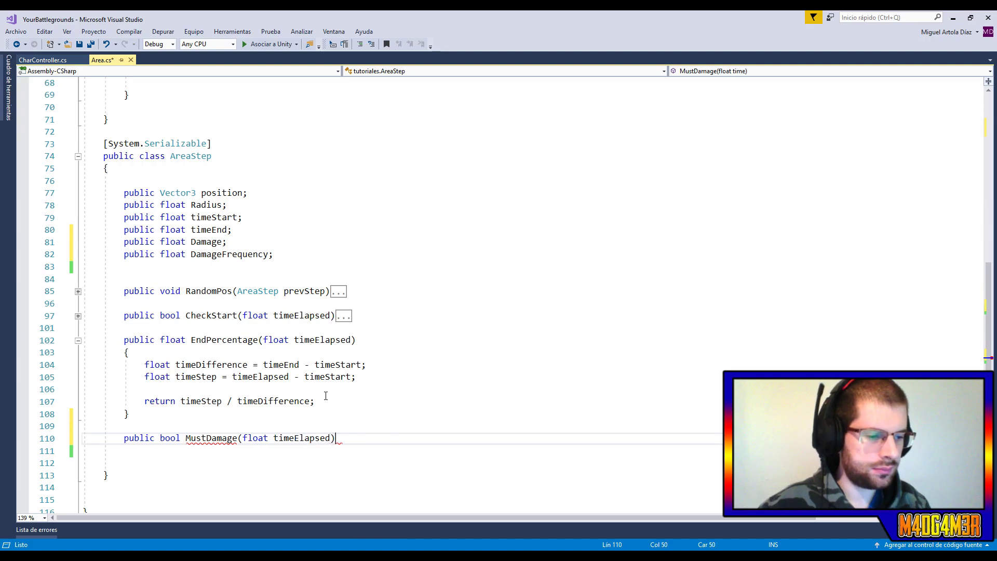
key("Return")
type("{")
key("Return")
scroll(340, 391, "down", 6)
scroll(367, 320, "up", 1)
scroll(365, 364, "up", 1)
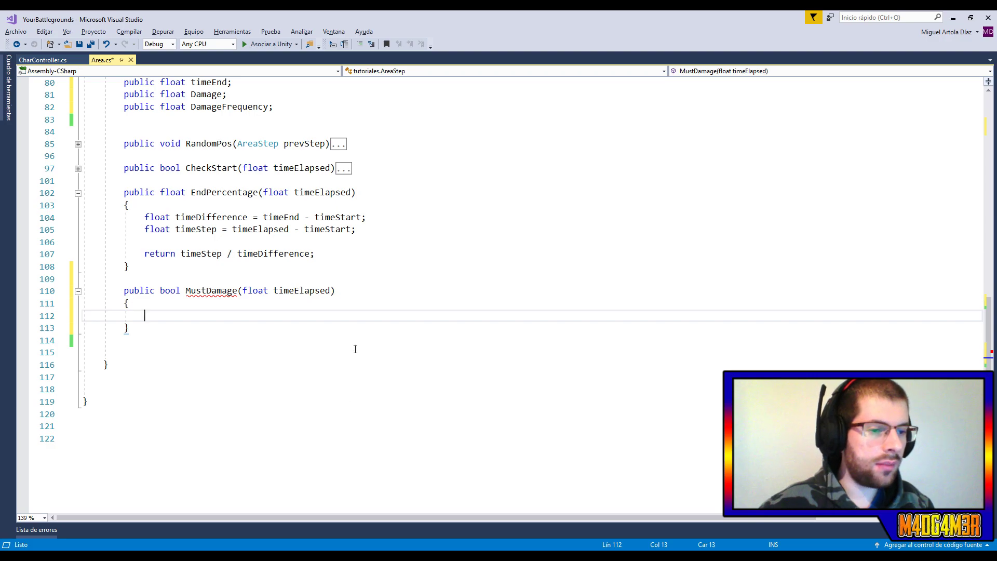
Make MustDamage return timeElapsed >= DamageFrequency and save Area.cs.
type("return ti")
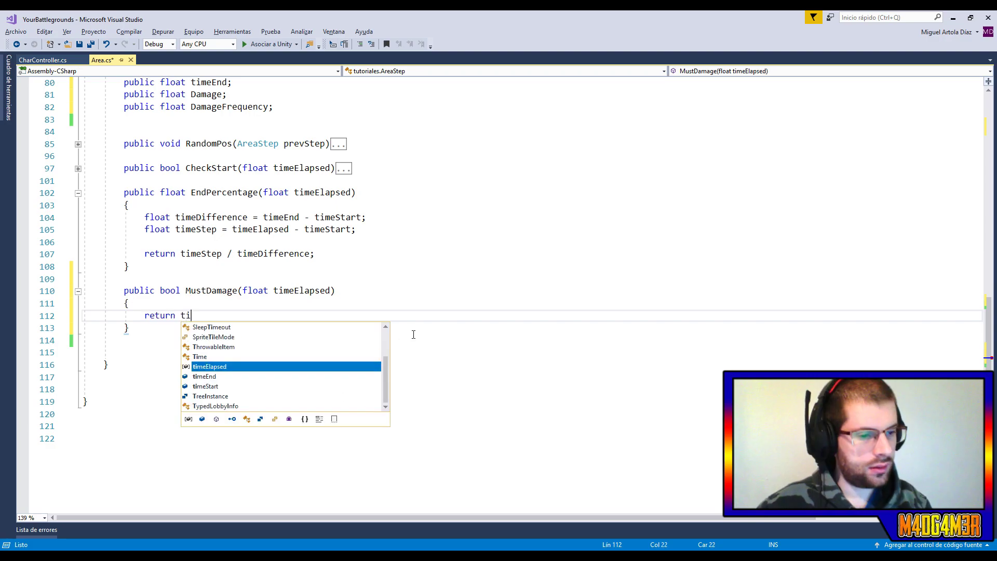
type("meElapsed ")
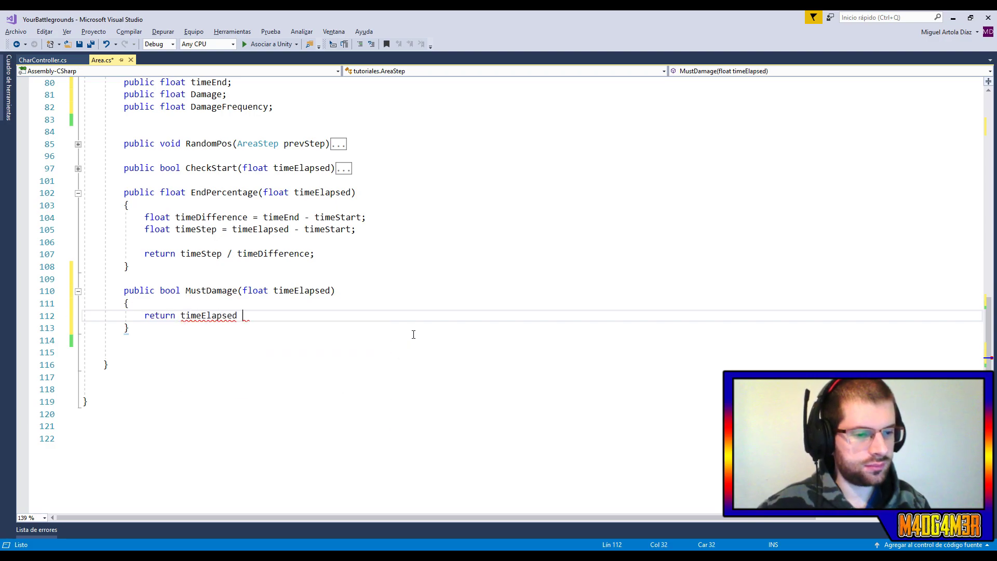
type("> Dama")
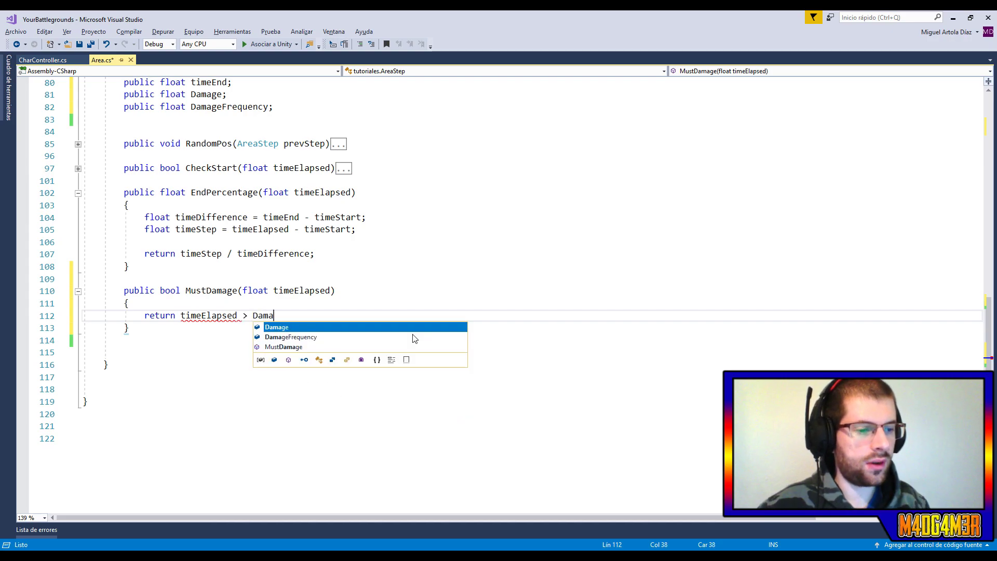
key("Down")
key("Tab")
type(";")
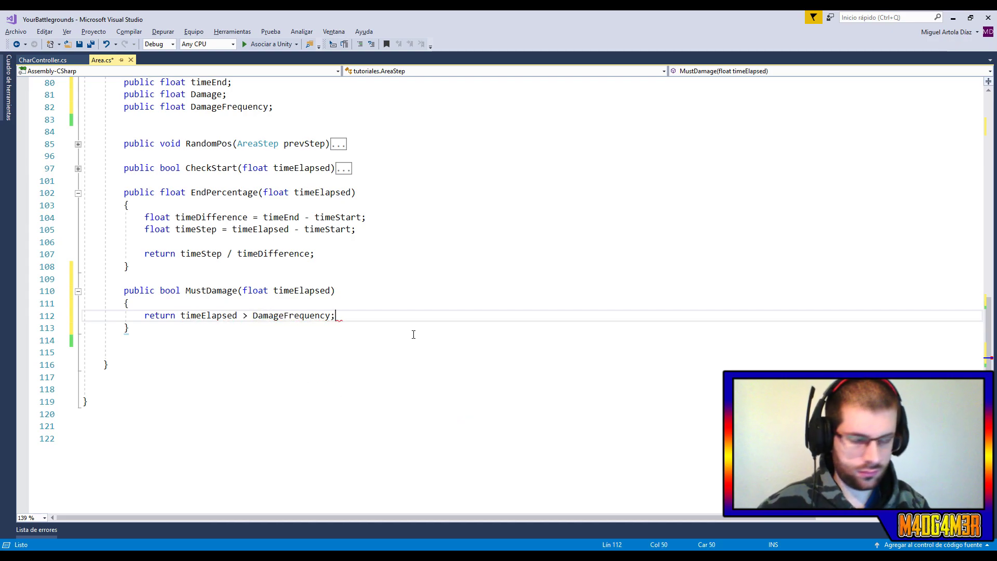
left_click(247, 316)
type("=")
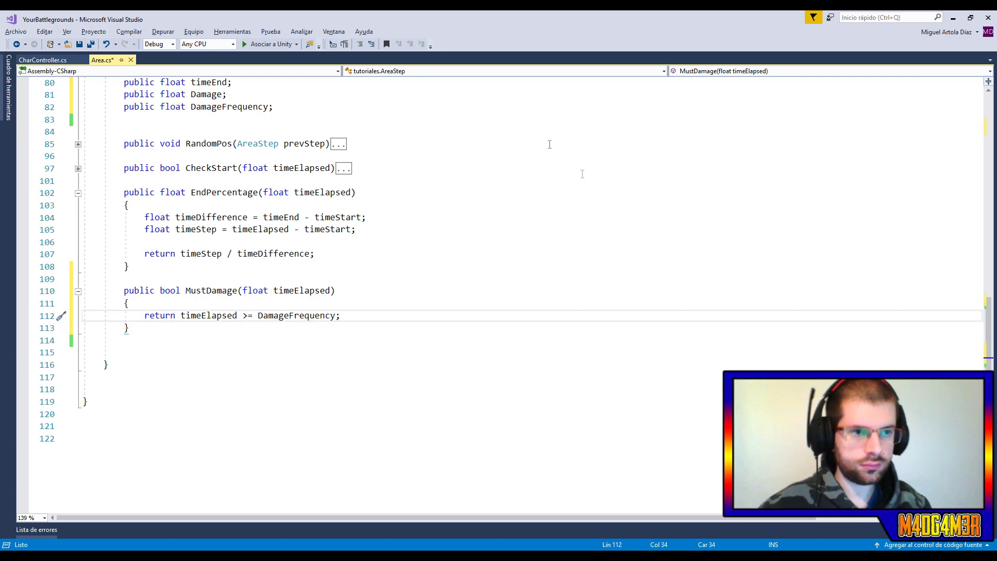
key("ctrl+s")
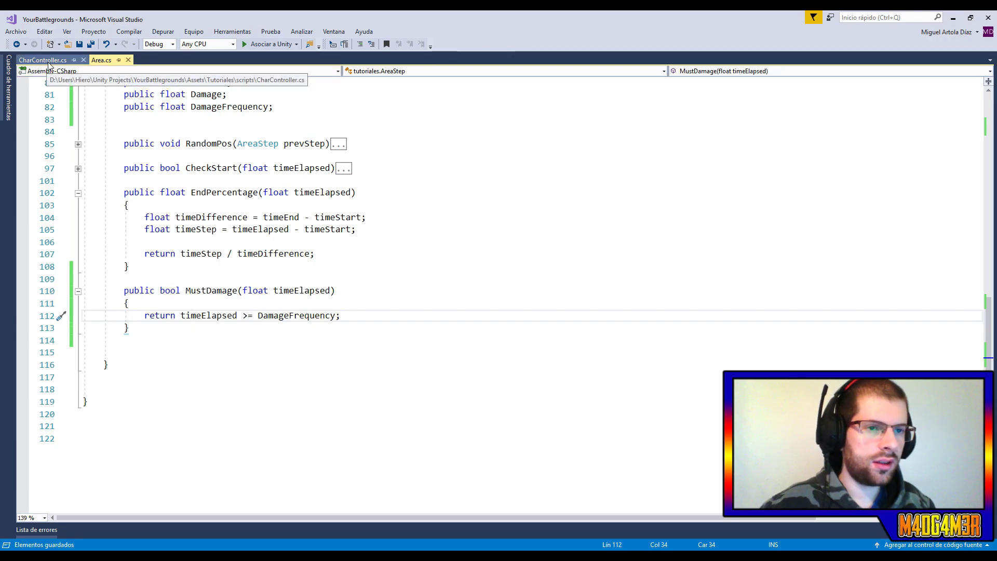
left_click(48, 61)
Scroll CharController.cs to FixedUpdate and place the caret after CameraControl();.
scroll(176, 418, "down", 10)
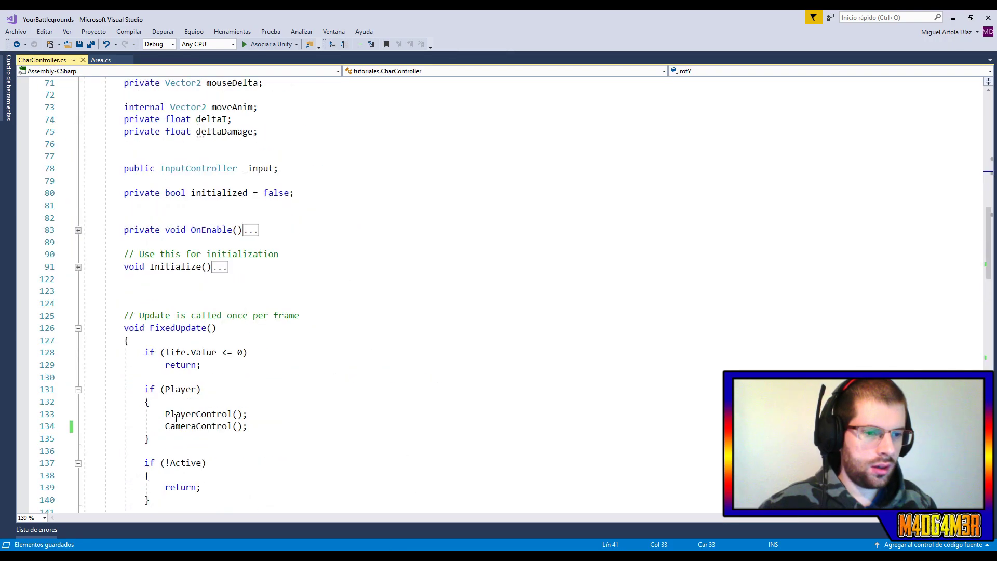
scroll(176, 419, "down", 6)
left_click(268, 204)
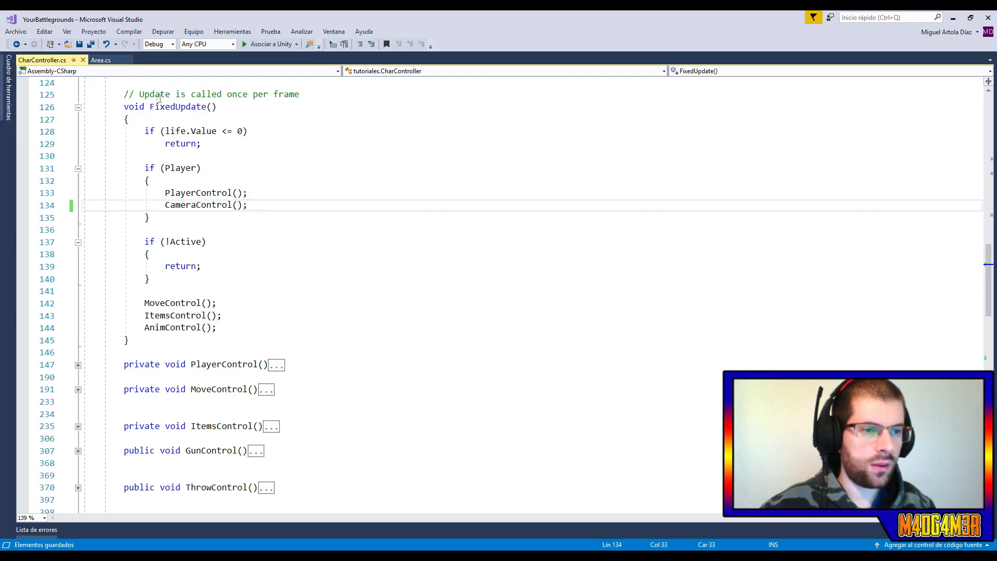
mouse_move(197, 166)
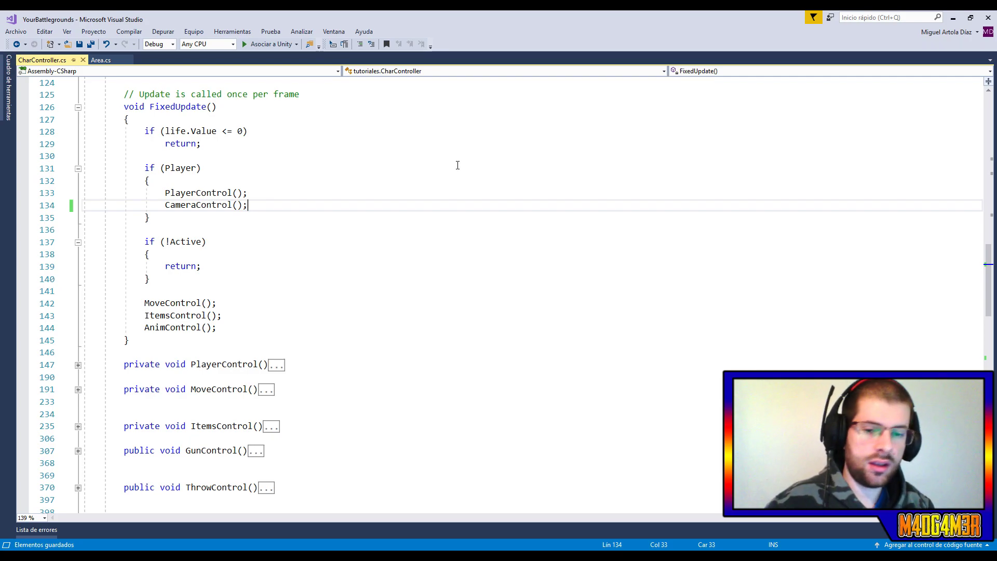
Call AreaControl(); in FixedUpdate right after CameraControl();.
key("Return")
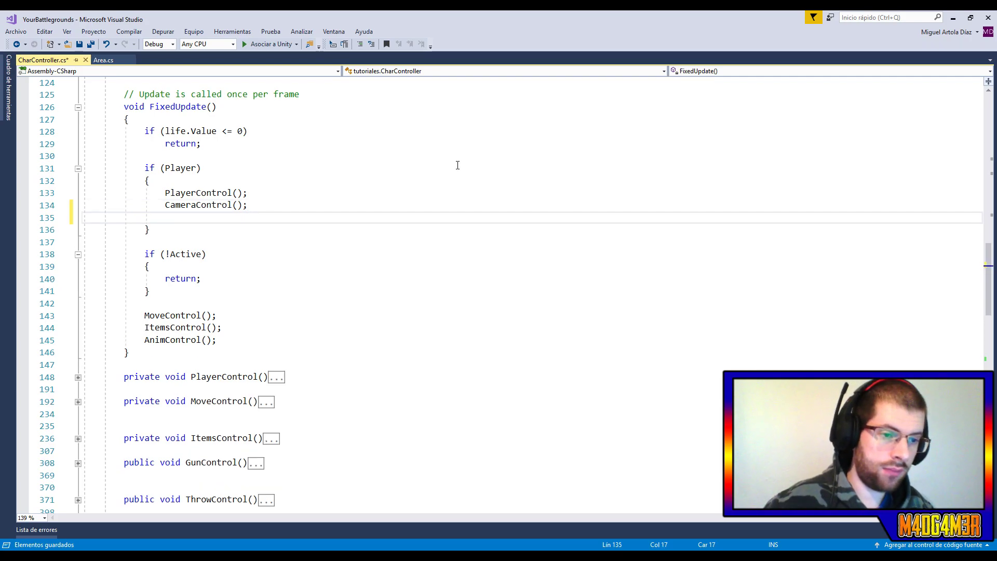
type("AreaContr")
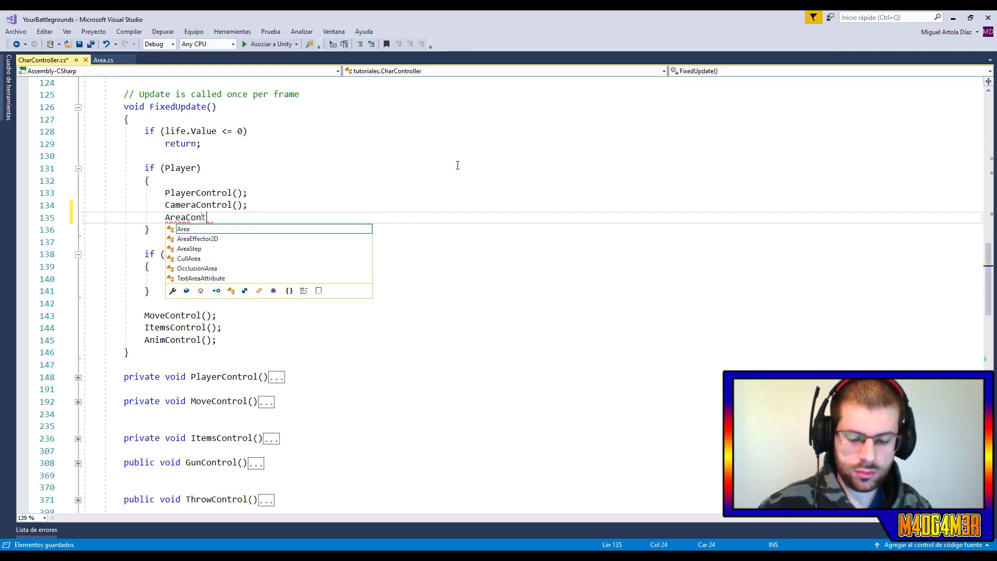
type("ol();")
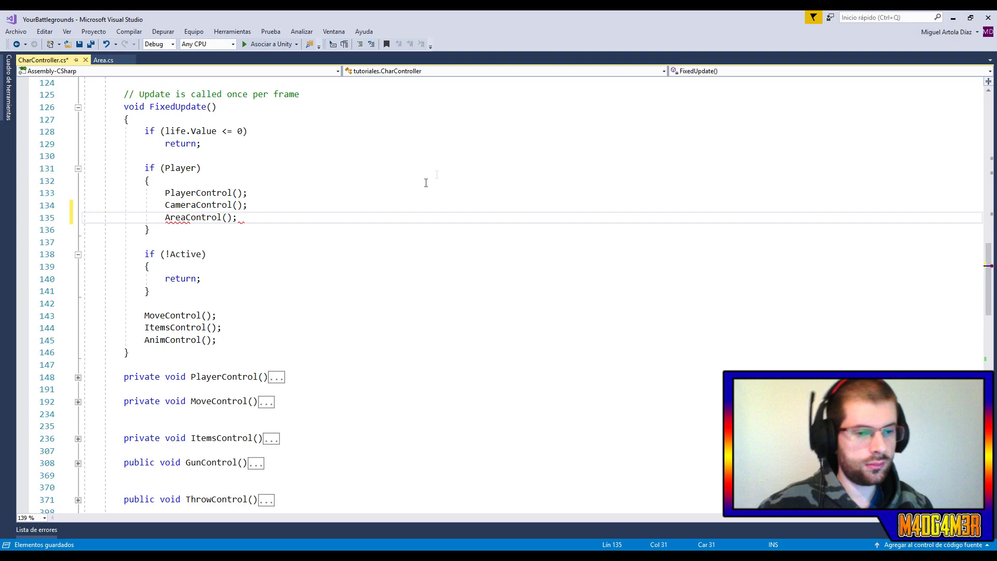
scroll(187, 260, "down", 6)
scroll(181, 362, "down", 6)
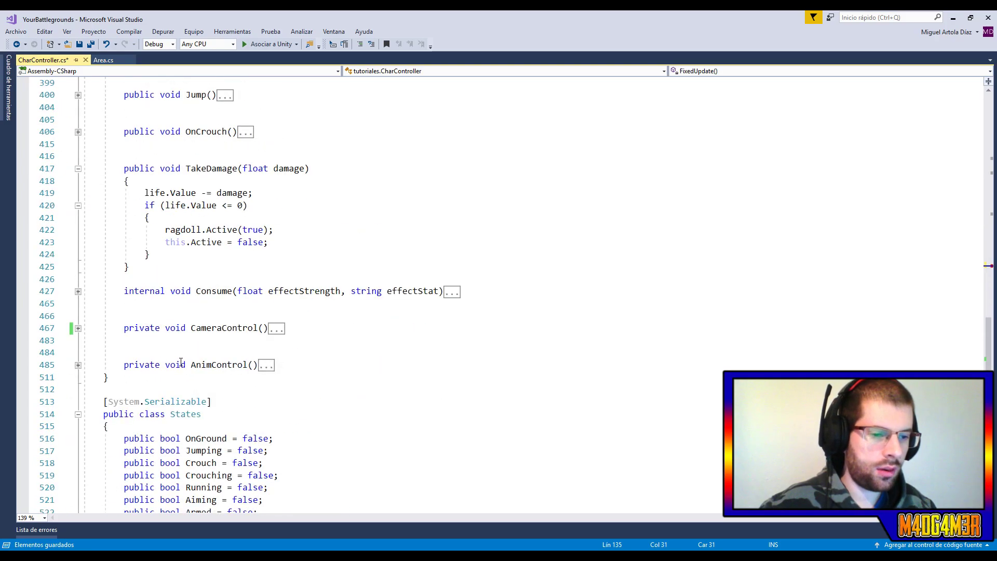
Add an empty private void AreaControl() method above AnimControl and begin a public bool onzone field.
left_click(269, 338)
key("Return")
key("Return")
key("Return")
key("Up")
key("Return")
key("Up")
type("private void ")
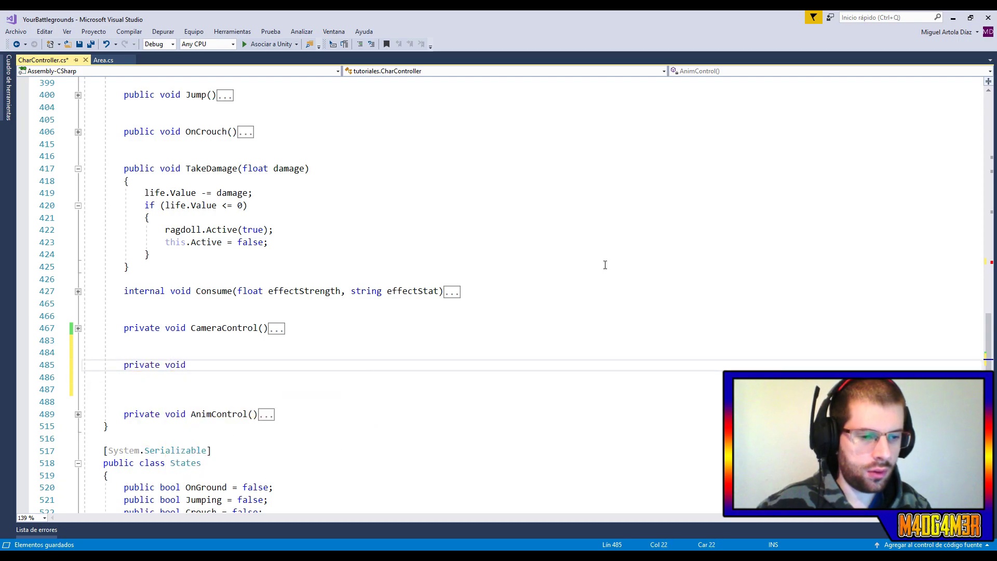
type("AreaControl()")
key("Return")
type("{")
key("Return")
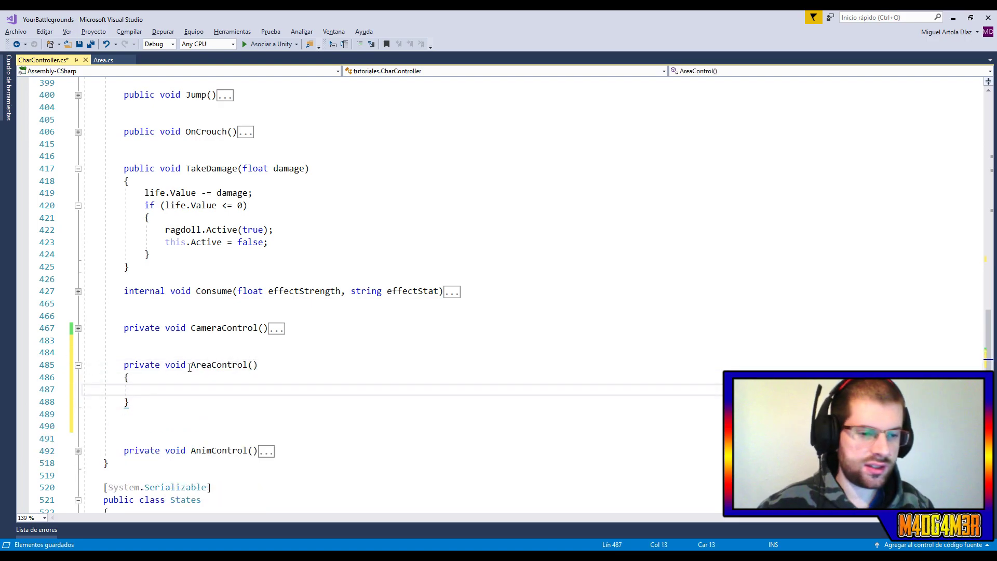
left_click(191, 353)
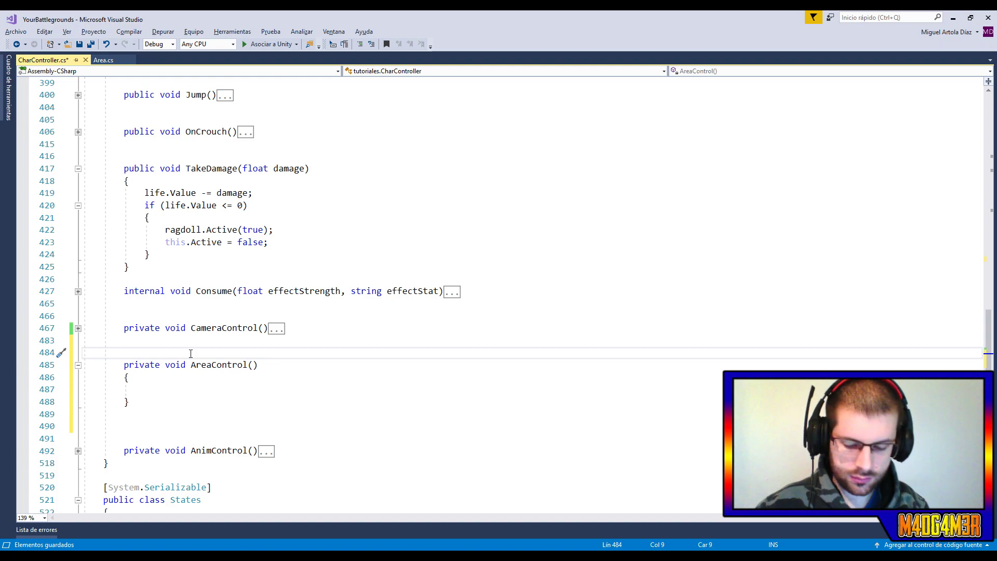
type("public")
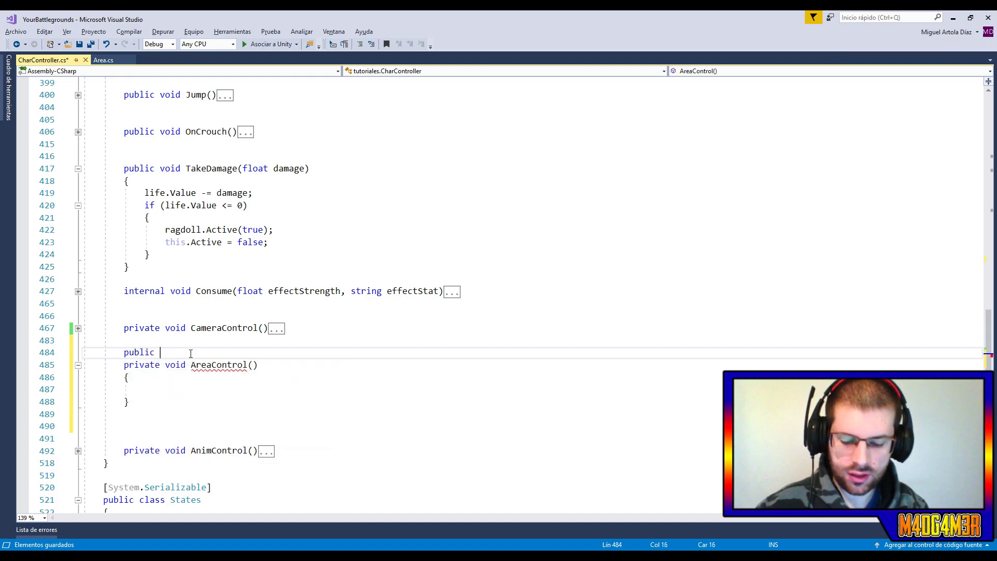
type(" bool")
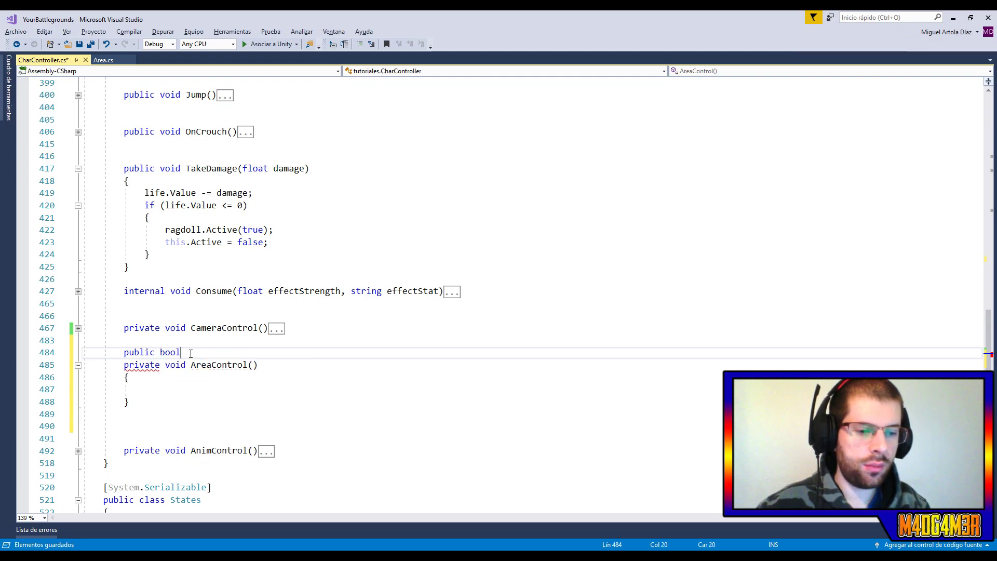
type(" onzone = d")
Finish the field as public bool onzone = true; and add space after AreaControl.
key("BackSpace")
type("t")
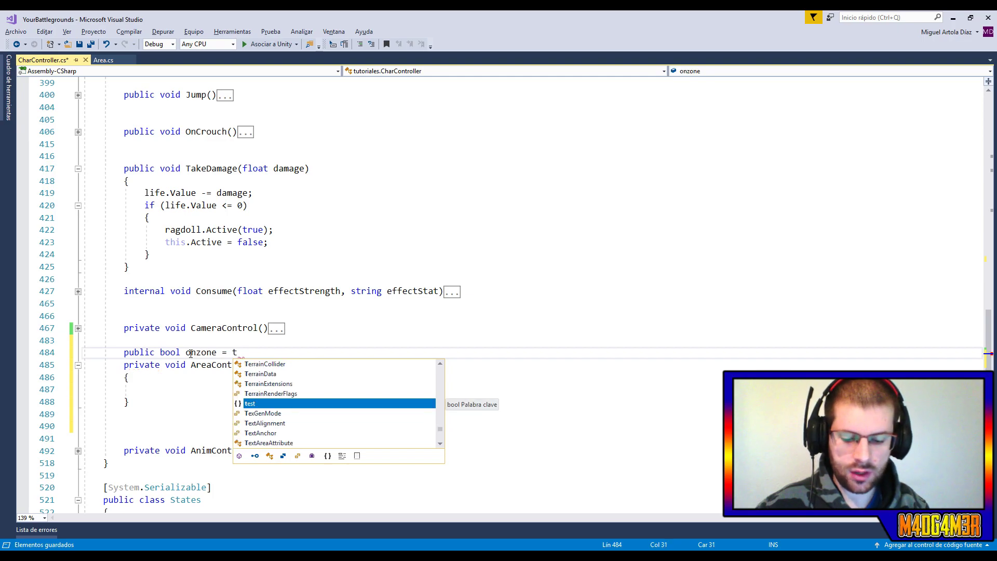
type("rue;")
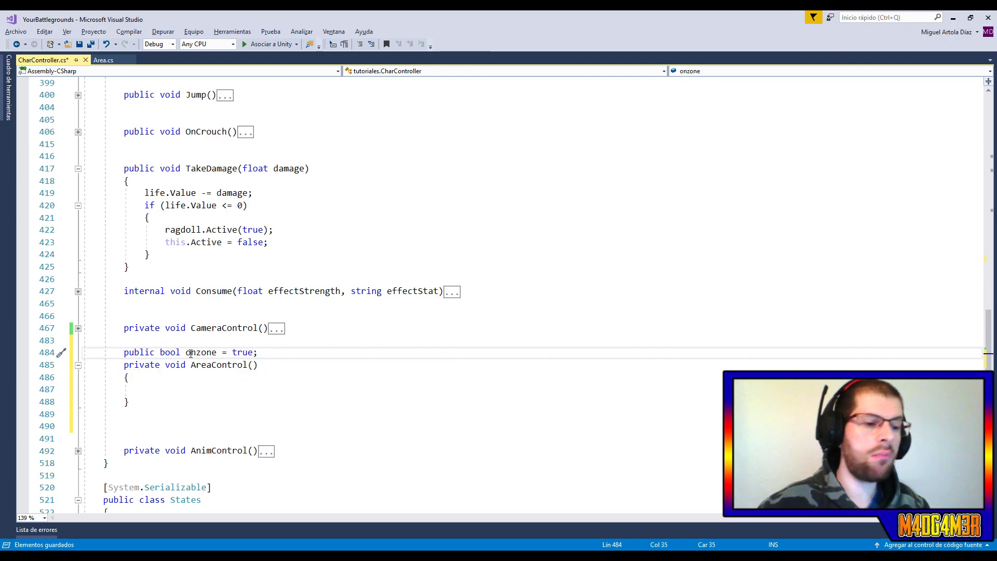
key("Down")
key("Down")
key("Down")
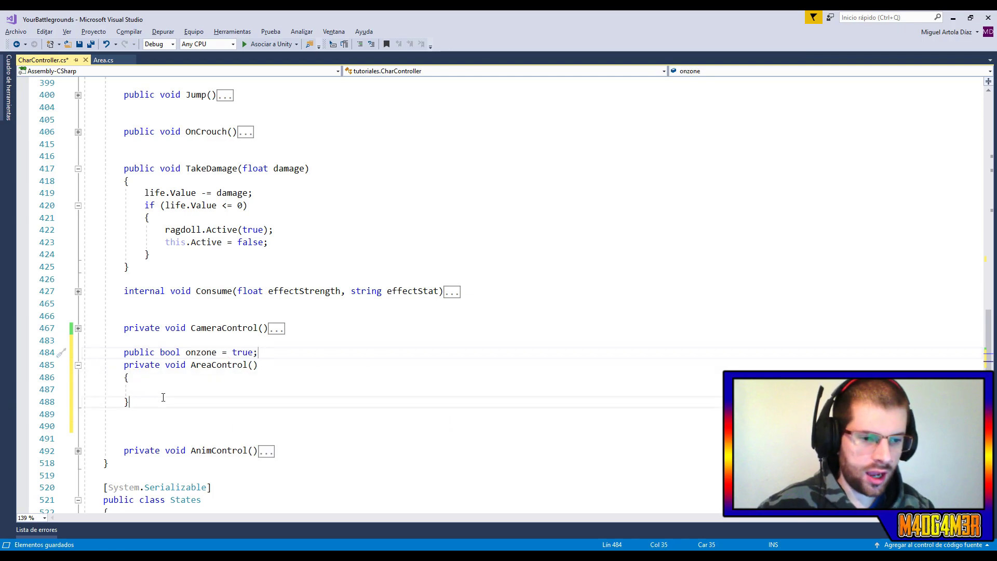
scroll(338, 338, "down", 4)
key("Return")
key("Return")
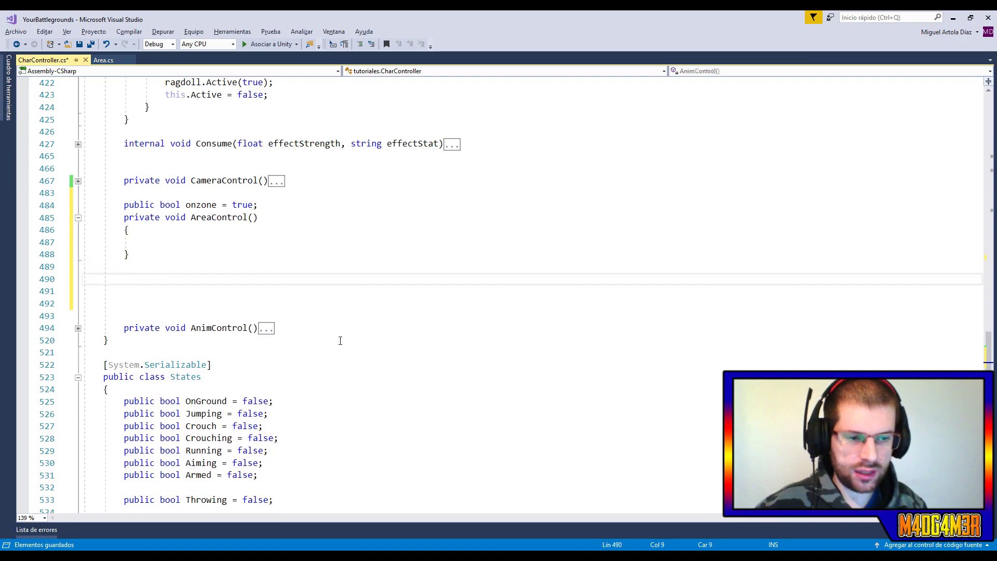
Insert OnTriggerEnter and OnTriggerExit(Collider other) handler stubs via IntelliSense.
type("on")
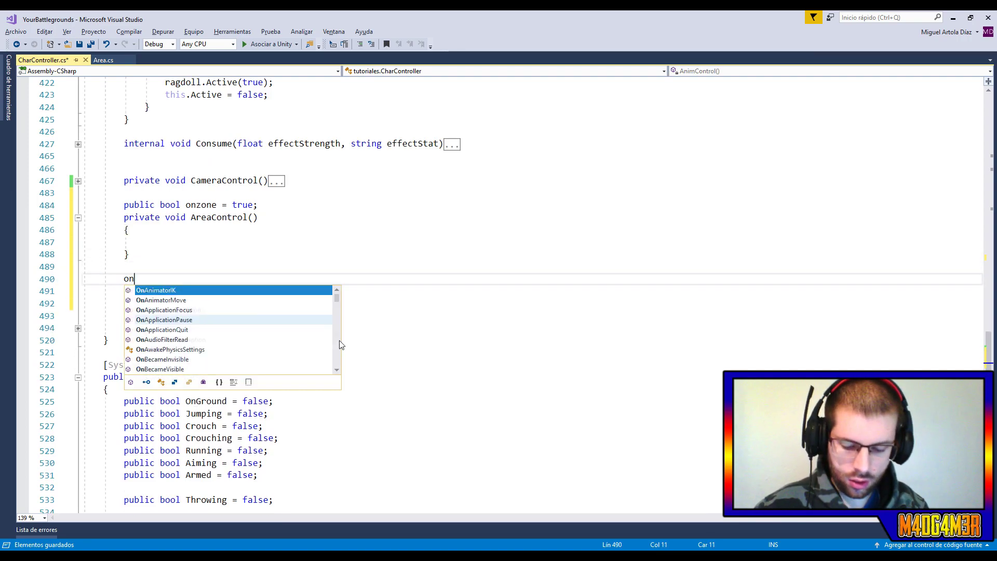
type("trig")
key("Tab")
key("Down")
key("Return")
type("ont")
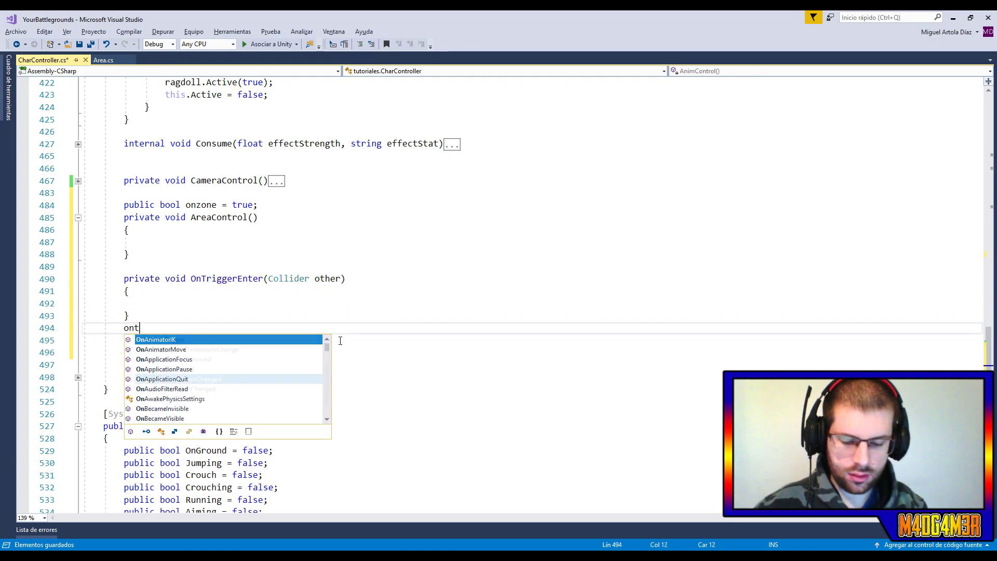
type("ri")
key("Down")
key("Tab")
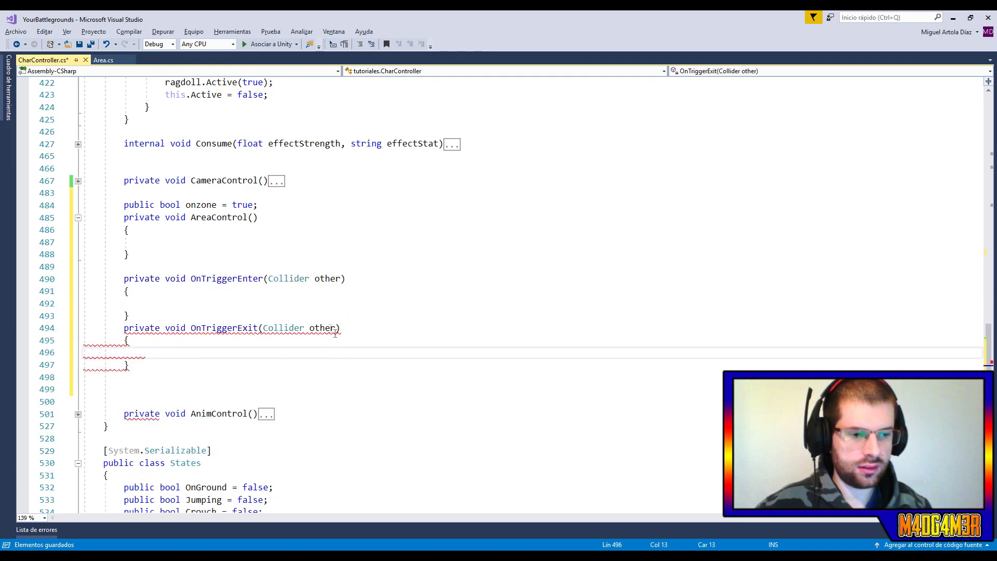
Start an Area a = variable inside OnTriggerEnter, then view Area.cs.
key("Up")
key("Up")
key("Up")
type("are ")
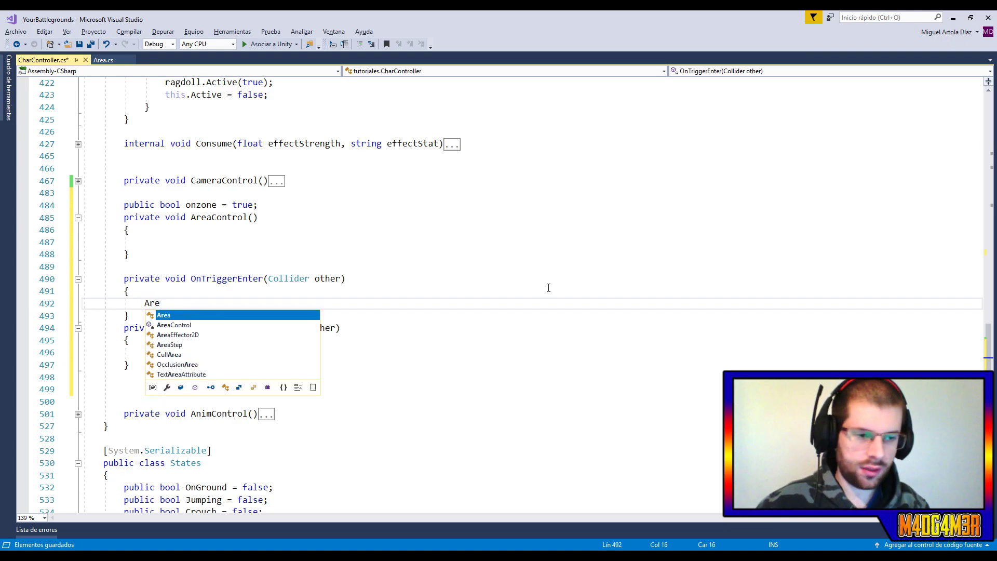
type("a =")
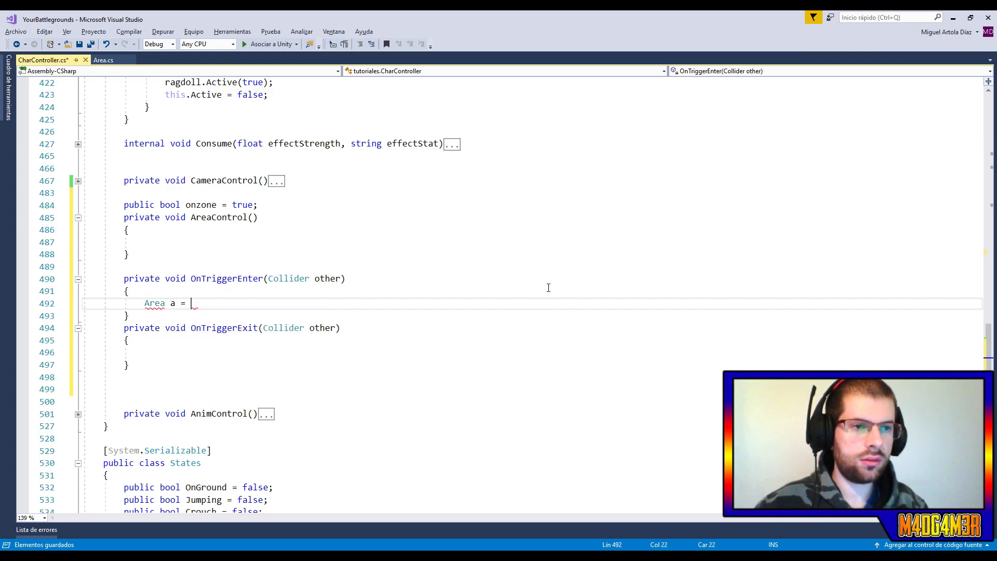
left_click(104, 61)
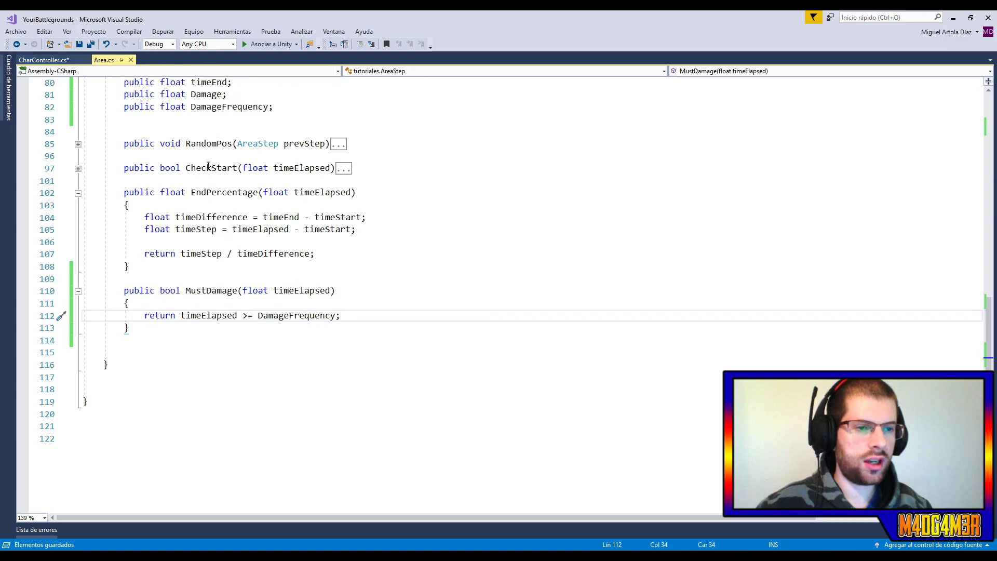
Add the Area.AREA() lookup to OnTriggerEnter and copy it into OnTriggerExit.
scroll(202, 188, "up", 15)
scroll(199, 195, "up", 6)
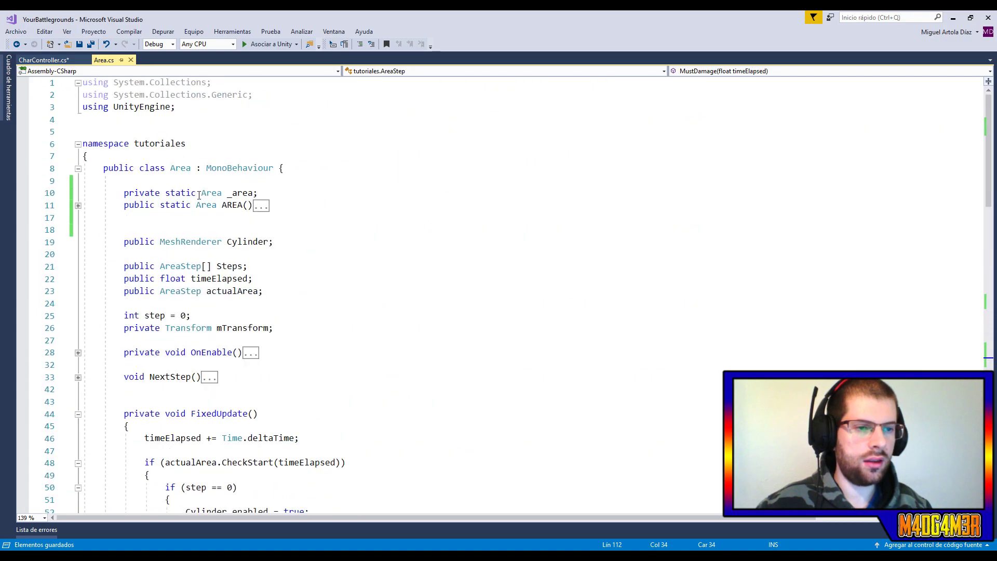
left_click(78, 205)
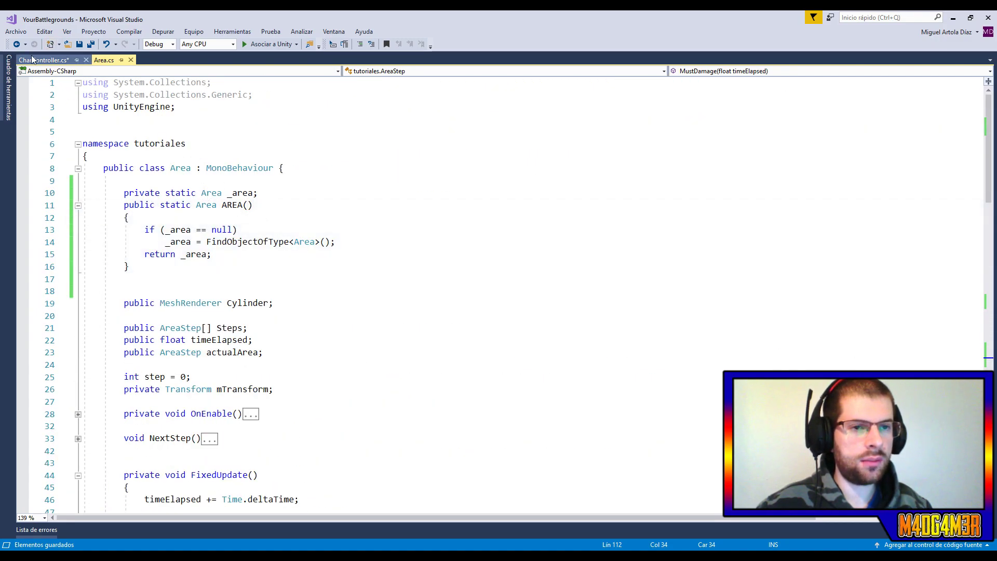
left_click(57, 60)
type("Area a = A")
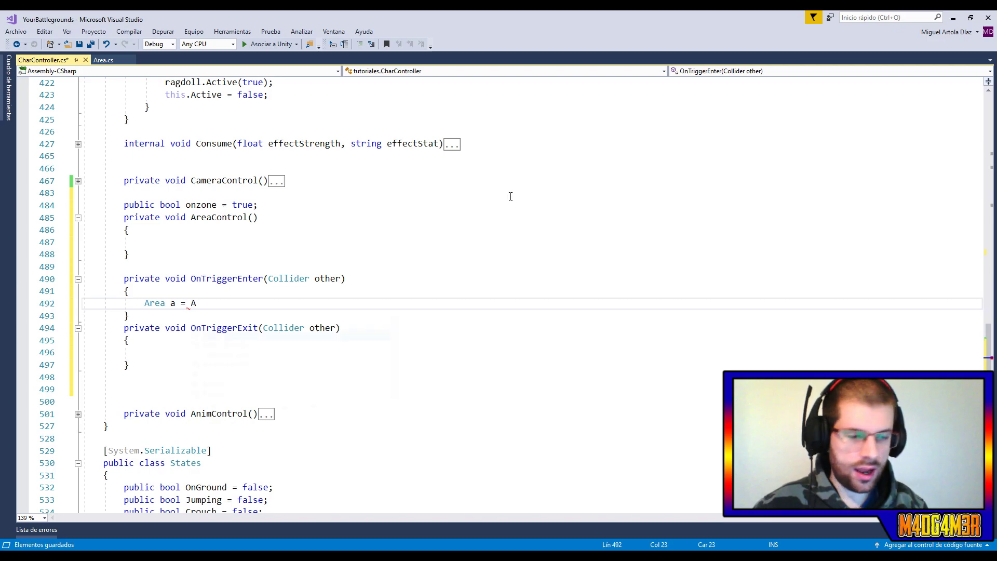
type("rea.AREA();")
key("shift+Up")
key("ctrl+c")
left_click(210, 340)
key("ctrl+v")
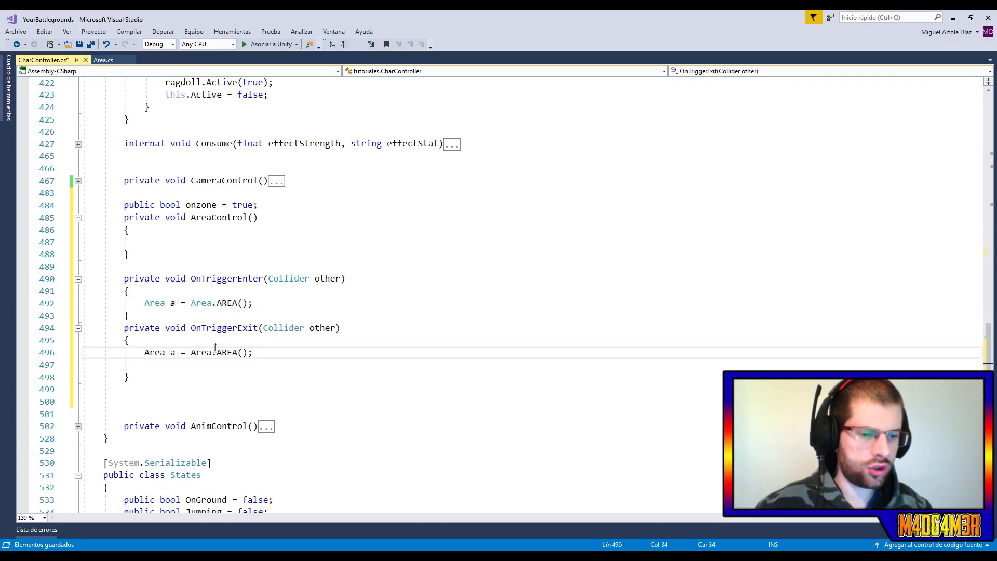
scroll(217, 345, "down", 5)
scroll(222, 222, "up", 1)
In OnTriggerEnter, set onzone = true when a != null and other.gameObject is the Cylinder's gameObject.
left_click(275, 154)
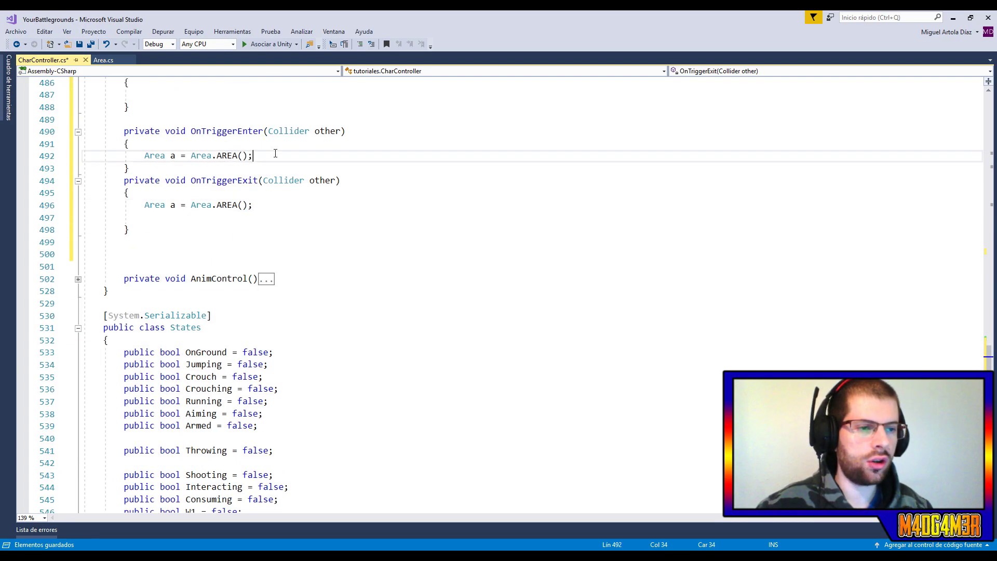
key("Return")
type("if (a != null && other.gam")
key("Tab")
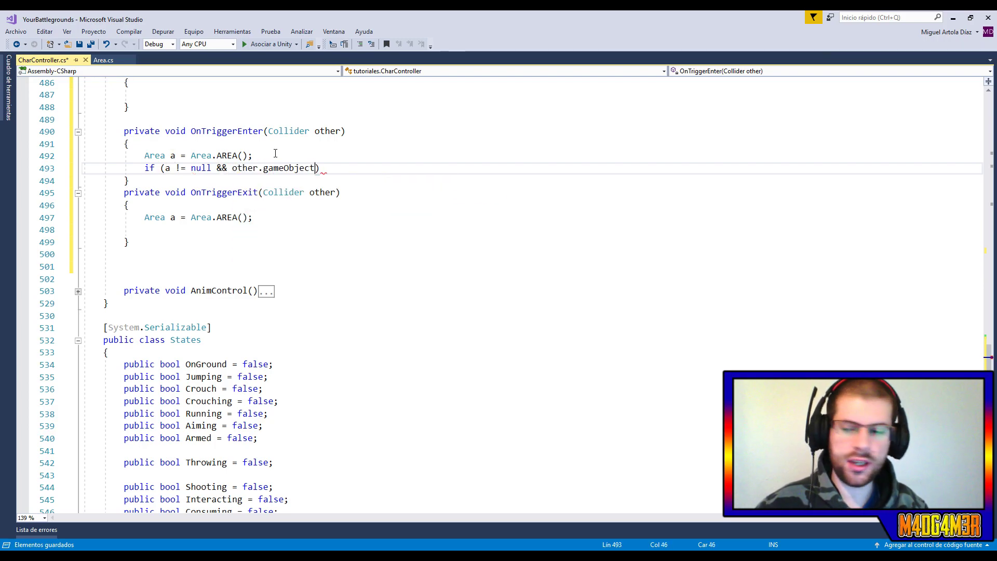
type("== ")
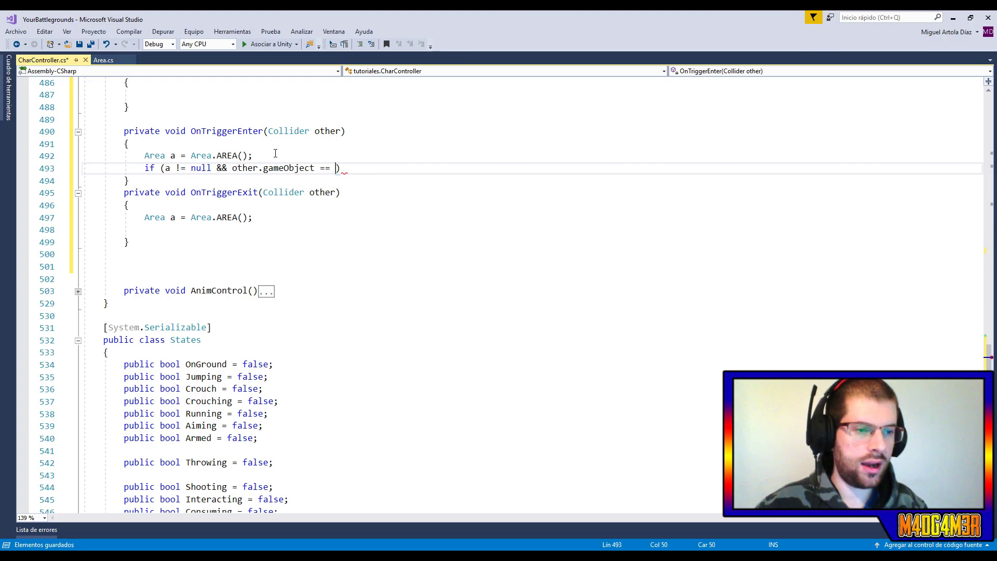
type("a.")
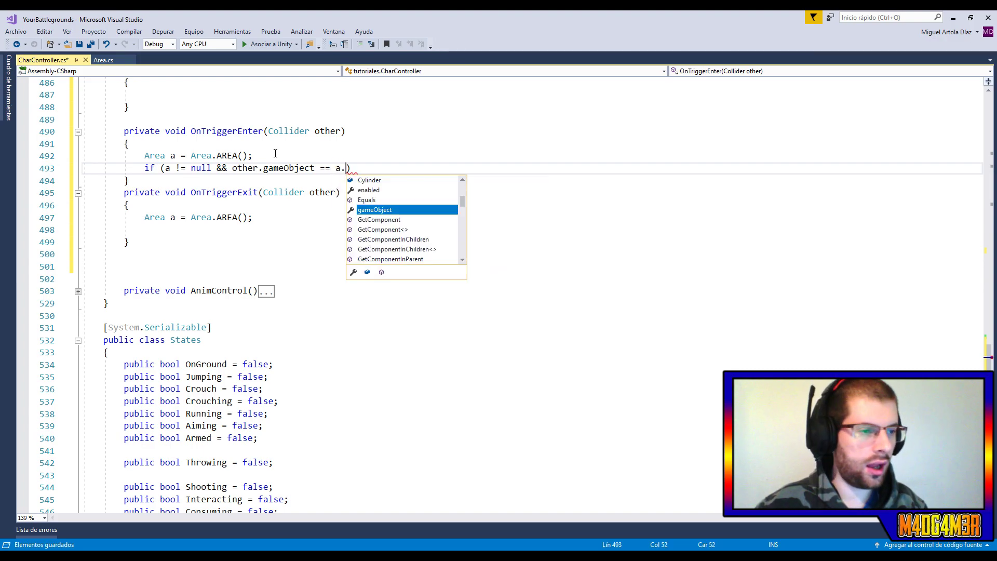
type("c")
key("BackSpace")
type("Cylinder.ga")
key("Tab")
type("{")
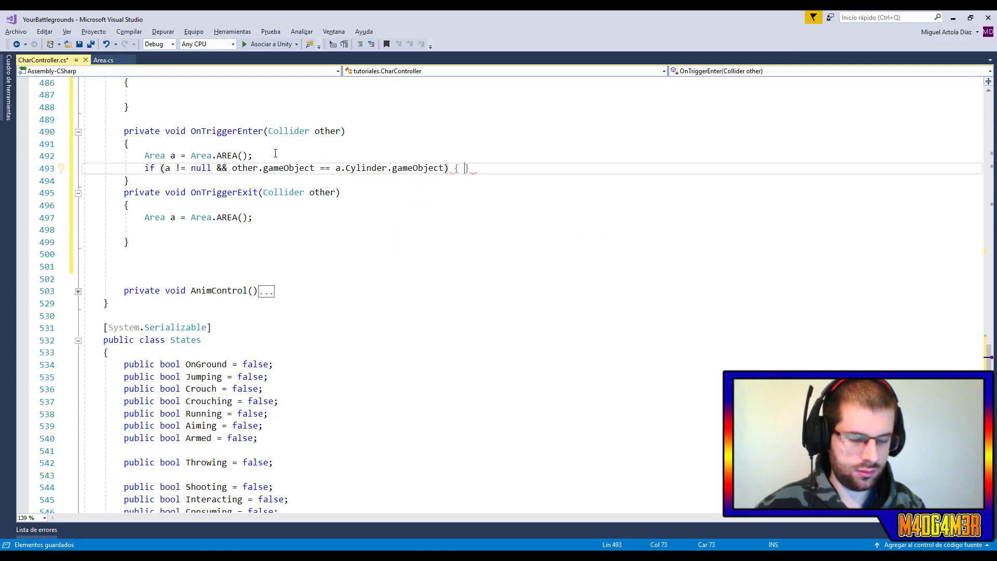
key("Return")
type("onzone = true;")
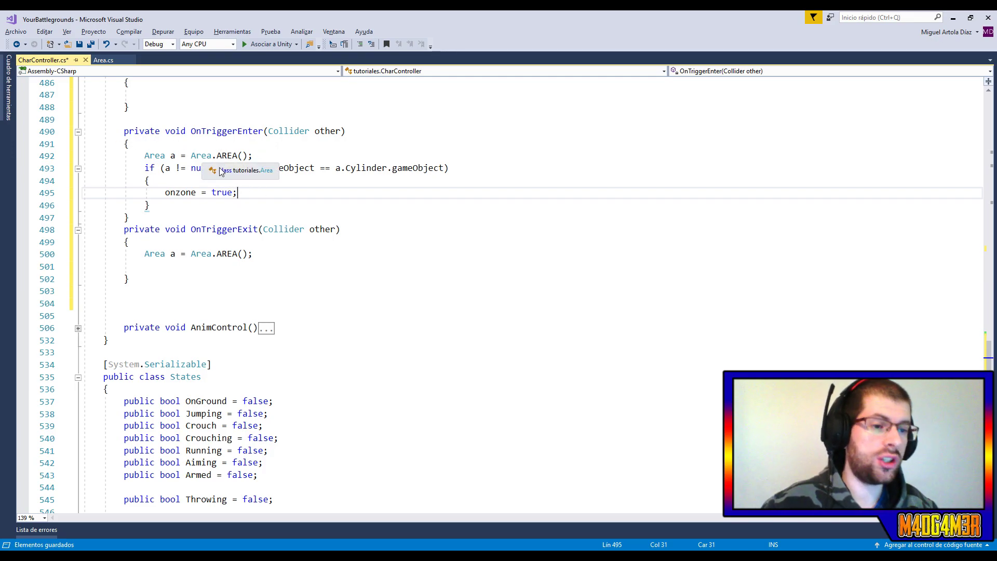
left_click_drag(165, 168, 212, 168)
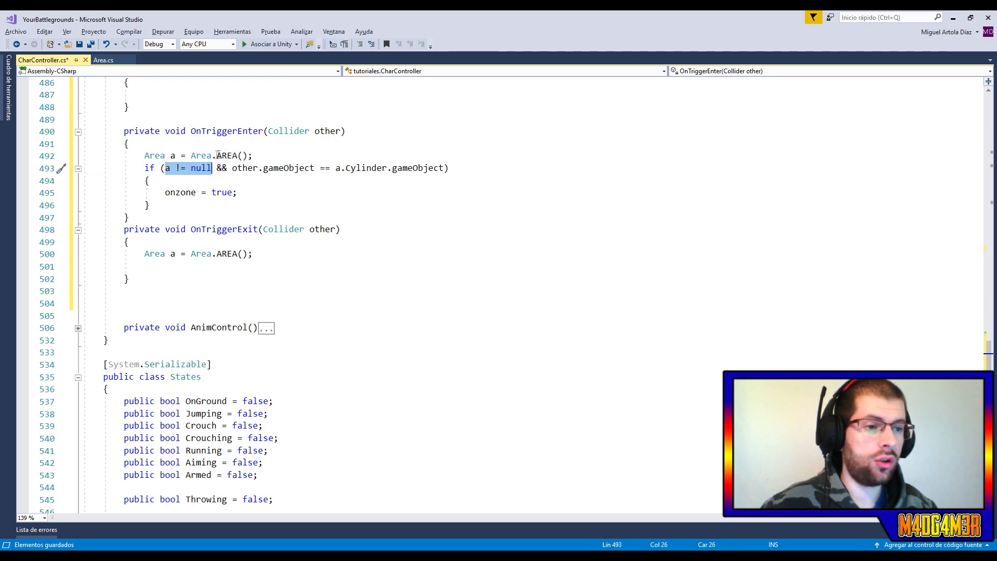
left_click(229, 169)
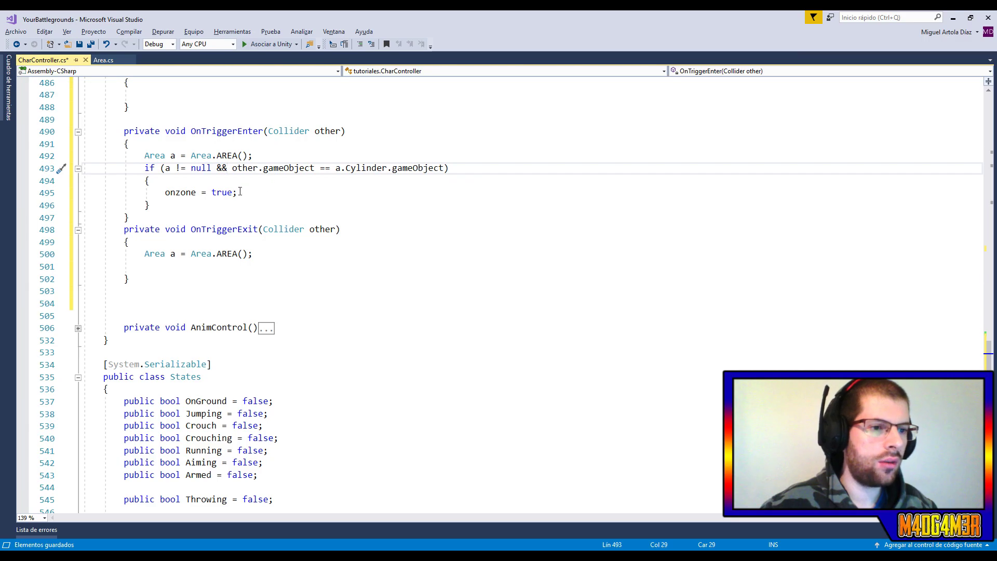
left_click_drag(165, 192, 260, 191)
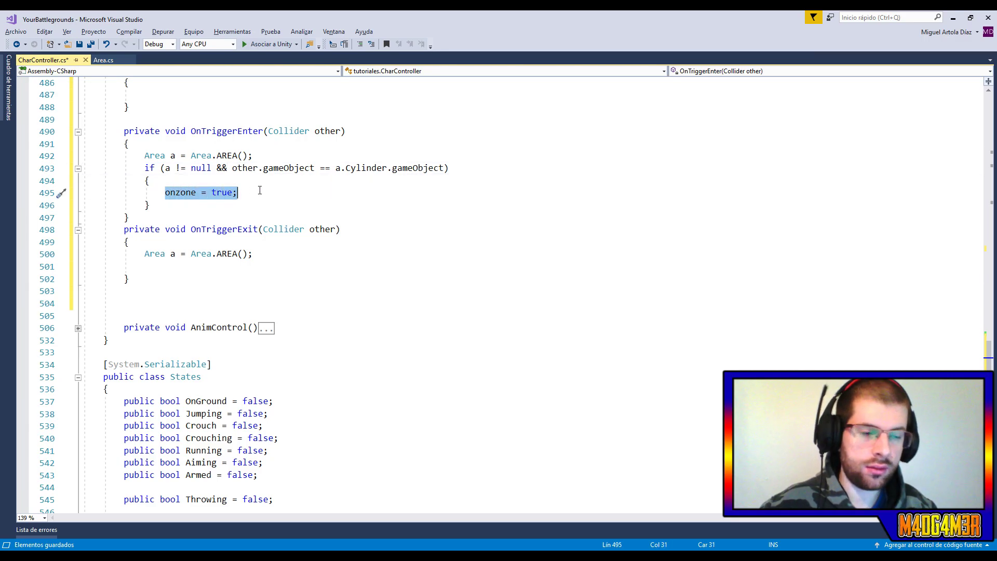
Copy the if block into OnTriggerExit with onzone = false, then collapse OnTriggerExit.
left_click_drag(203, 206, 256, 152)
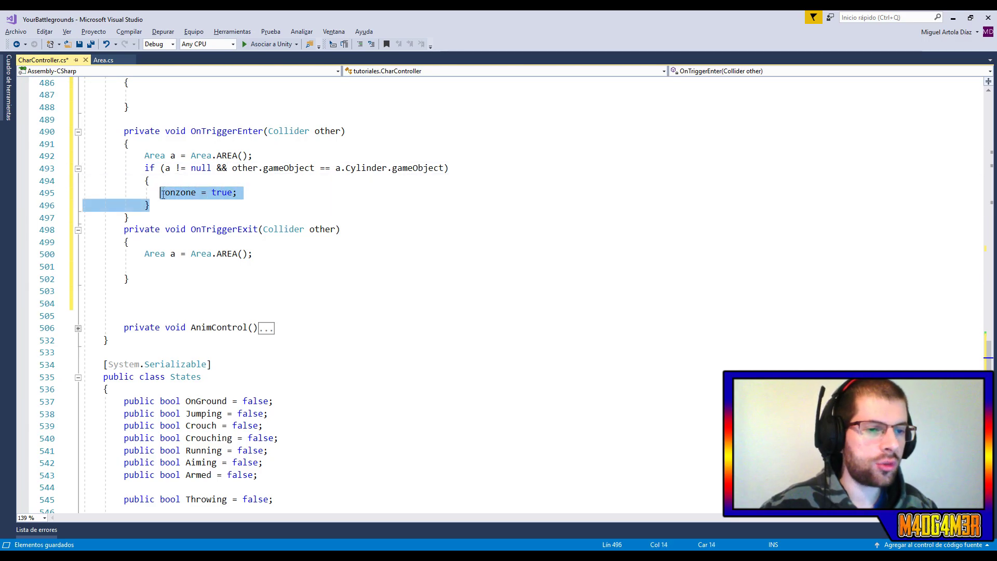
left_click(211, 267)
key("ctrl+v")
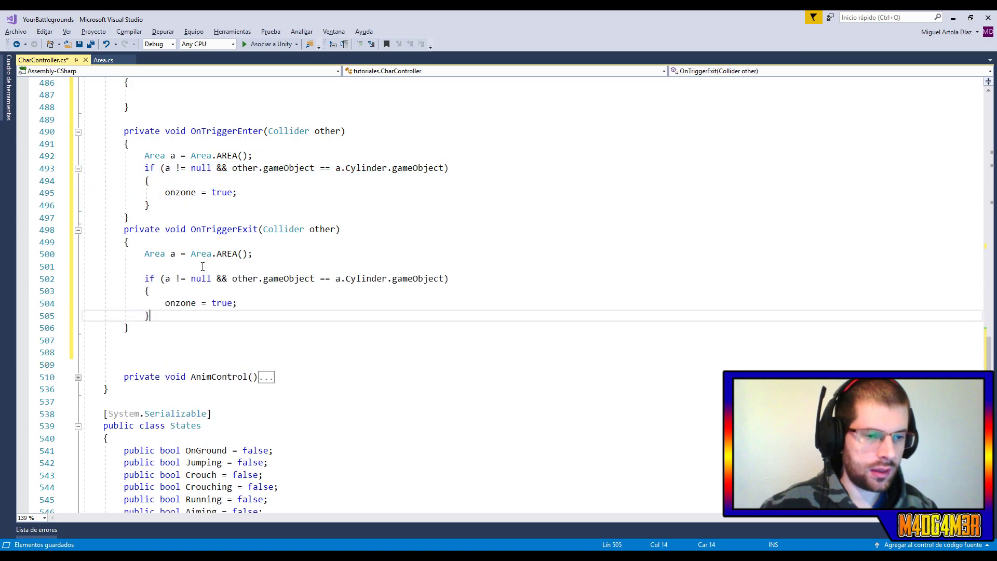
left_click_drag(229, 266, 291, 254)
key("Delete")
double_click(221, 290)
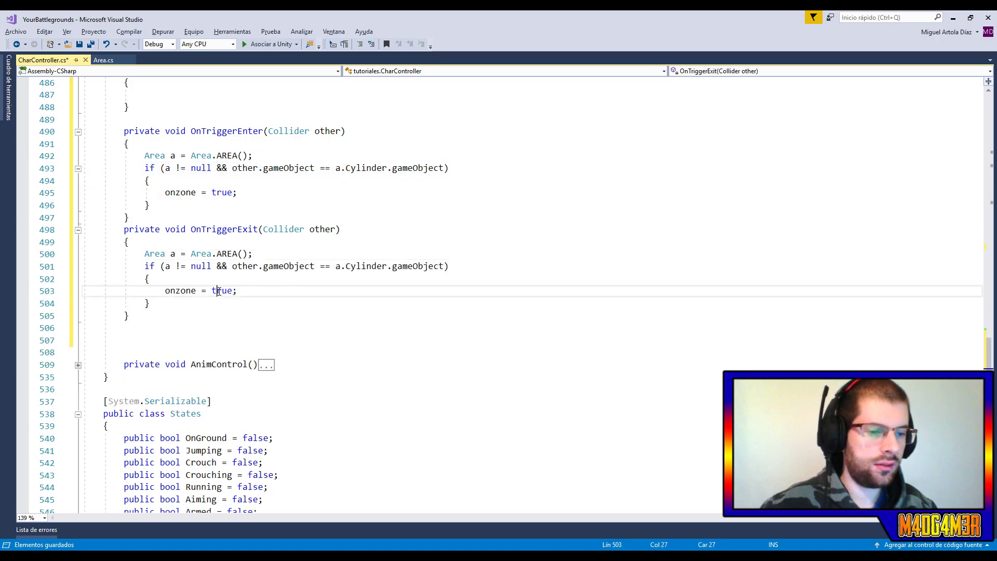
type("false")
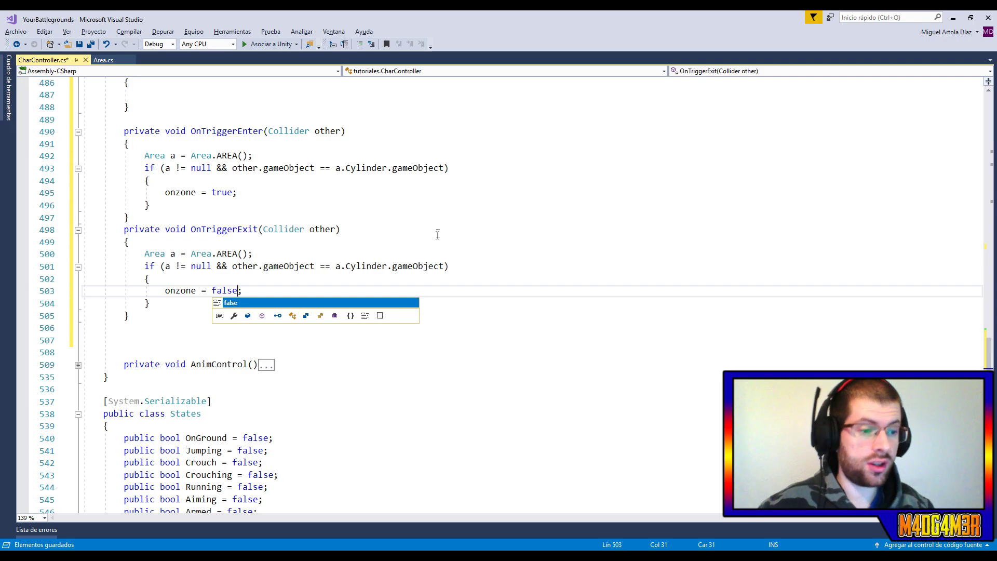
key("Escape")
key("Up")
key("Up")
key("Up")
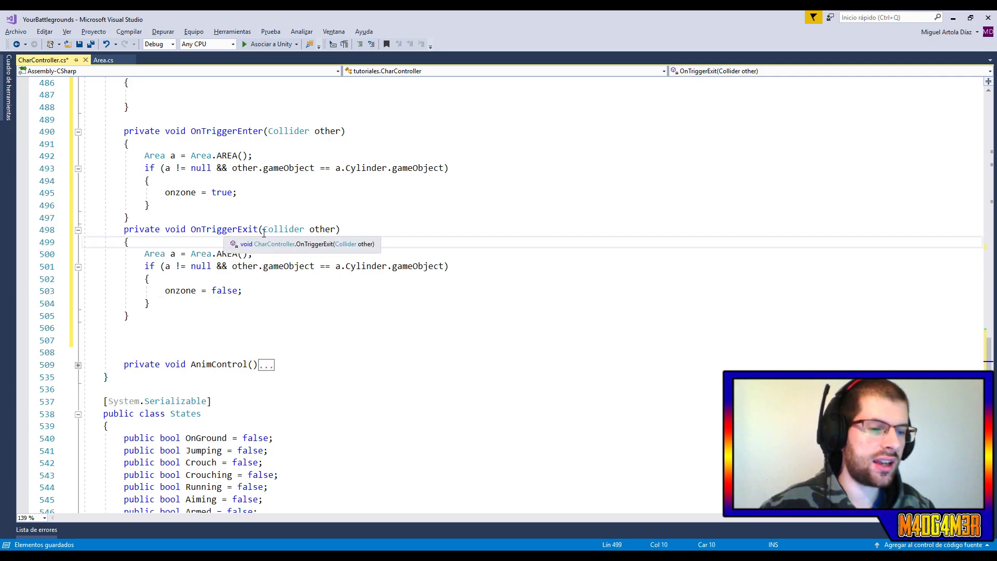
left_click(315, 266)
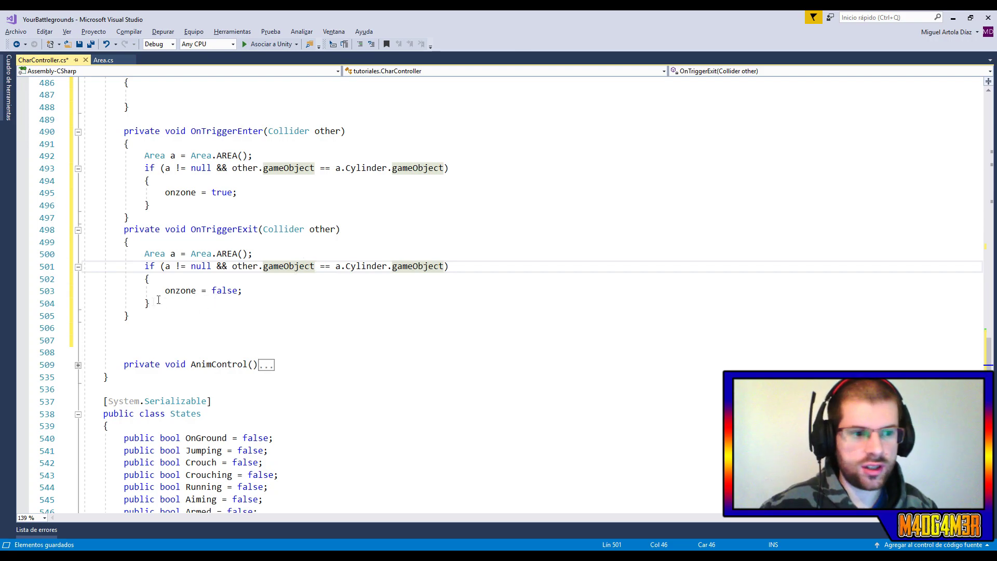
scroll(221, 289, "up", 3)
left_click(77, 341)
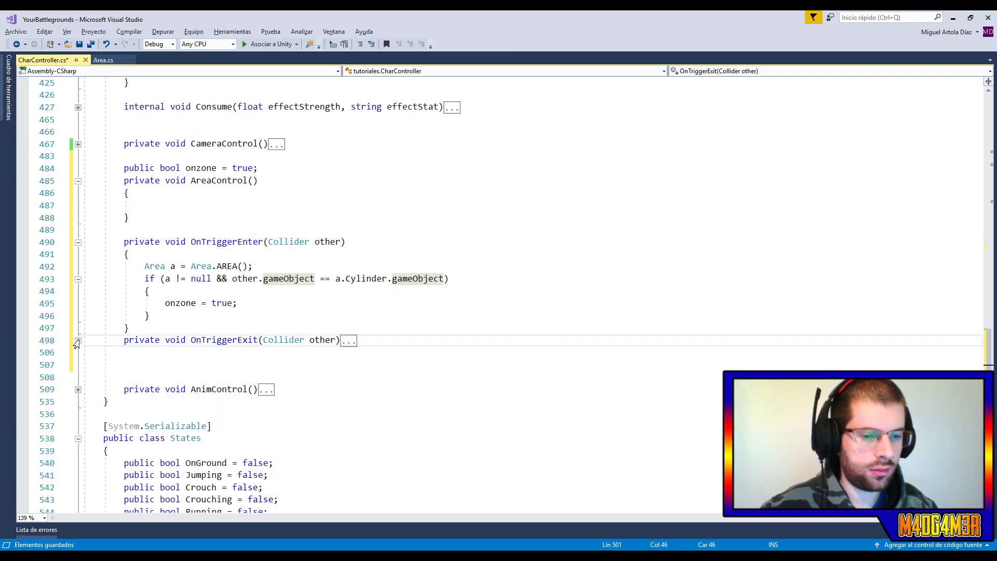
In AreaControl, get Area a = Area.AREA() and open an if block for a != null && !onzone.
left_click(78, 242)
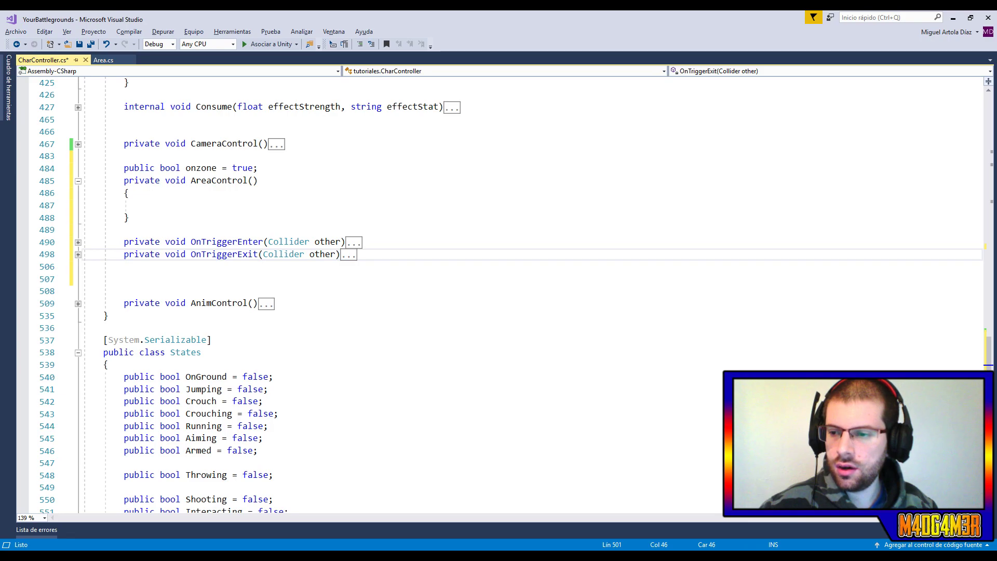
left_click(201, 198)
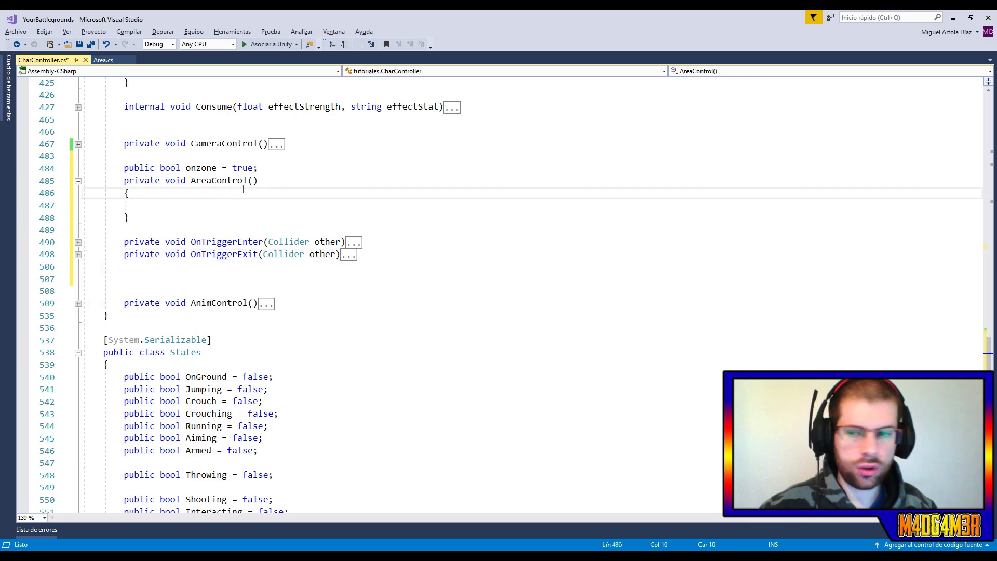
key("Return")
key("Return")
key("Up")
type("Area a = A")
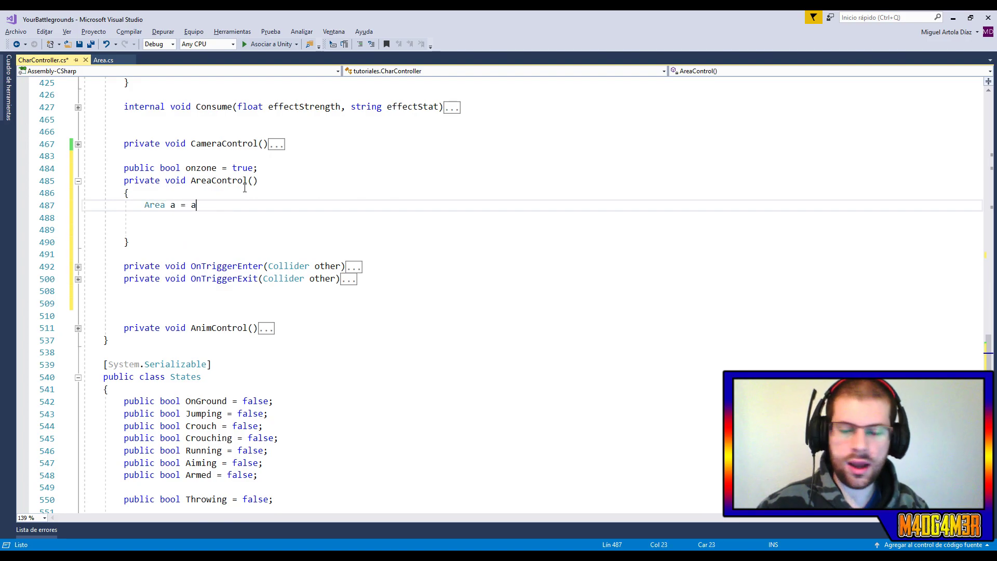
type("rea.")
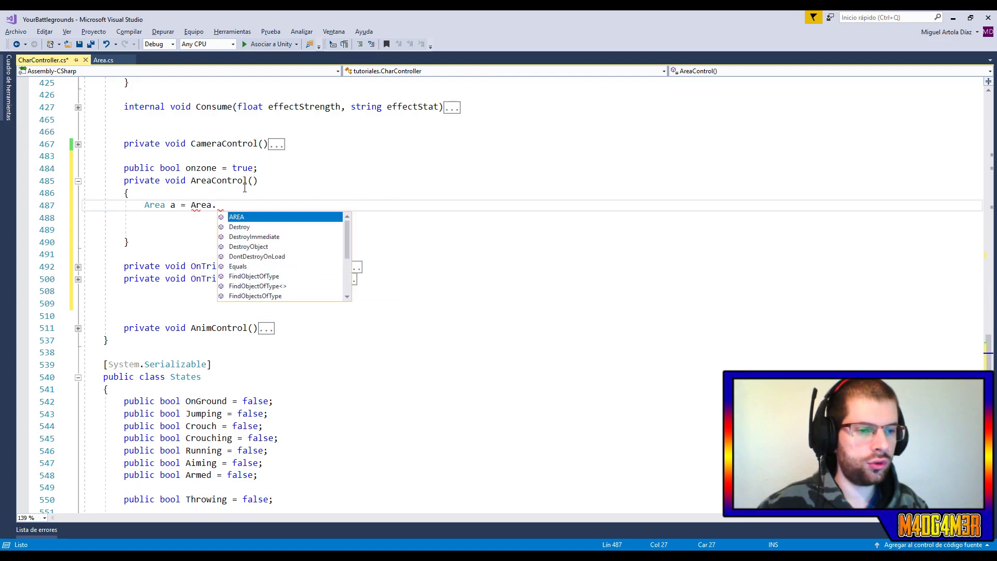
key("Tab")
type("();")
key("Return")
type("if (a != n")
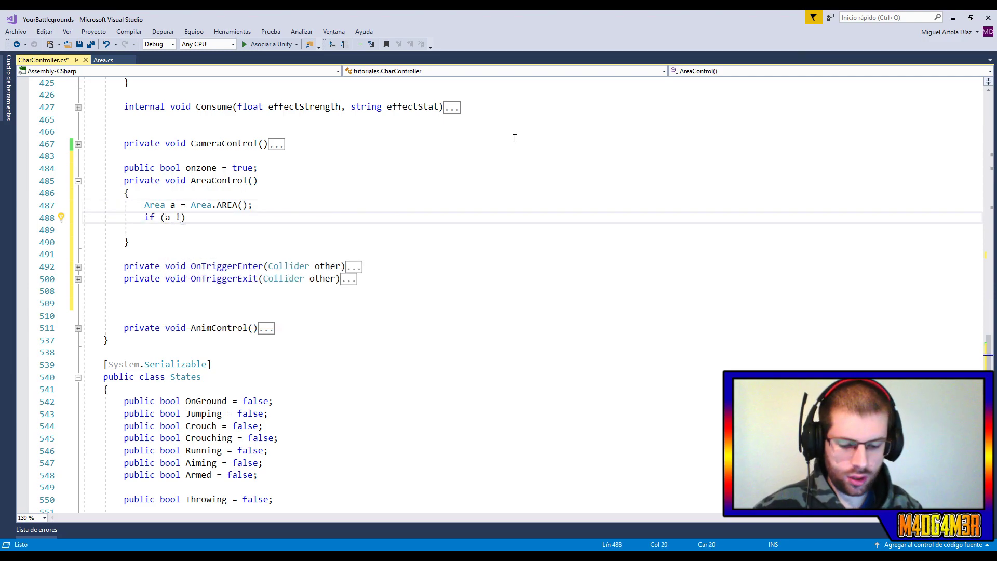
type("ull && !onzone")
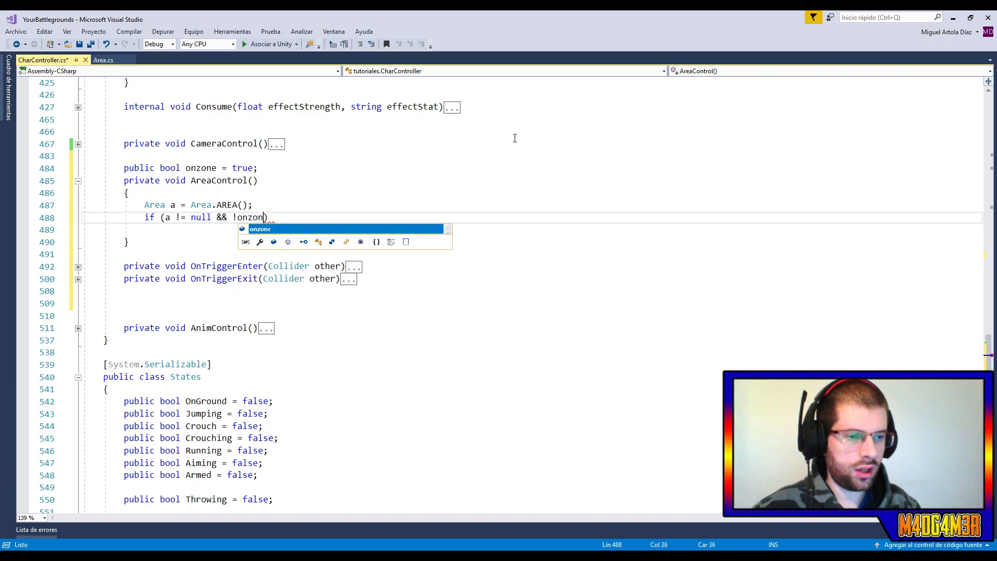
key("Tab")
key("End")
key("Return")
type("{")
key("Return")
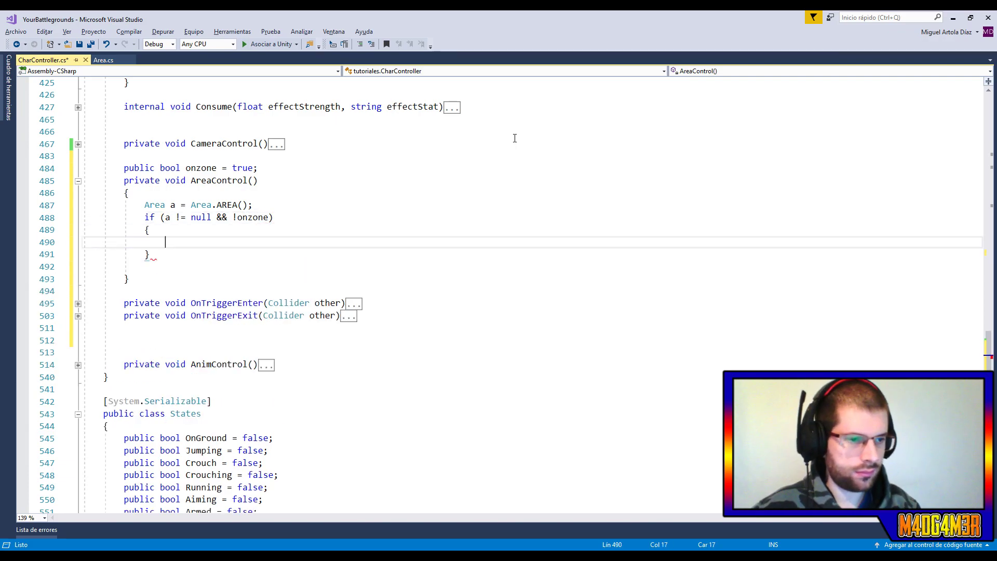
Declare a private float deltaDamage field, starting at 0, above the onzone field.
left_click(490, 157)
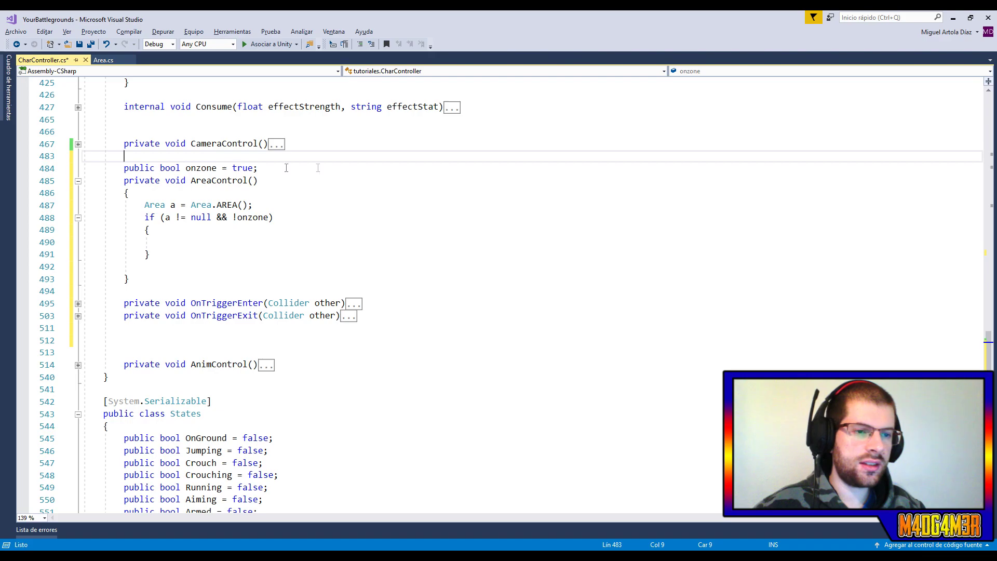
key("Return")
type("private float deltaDa")
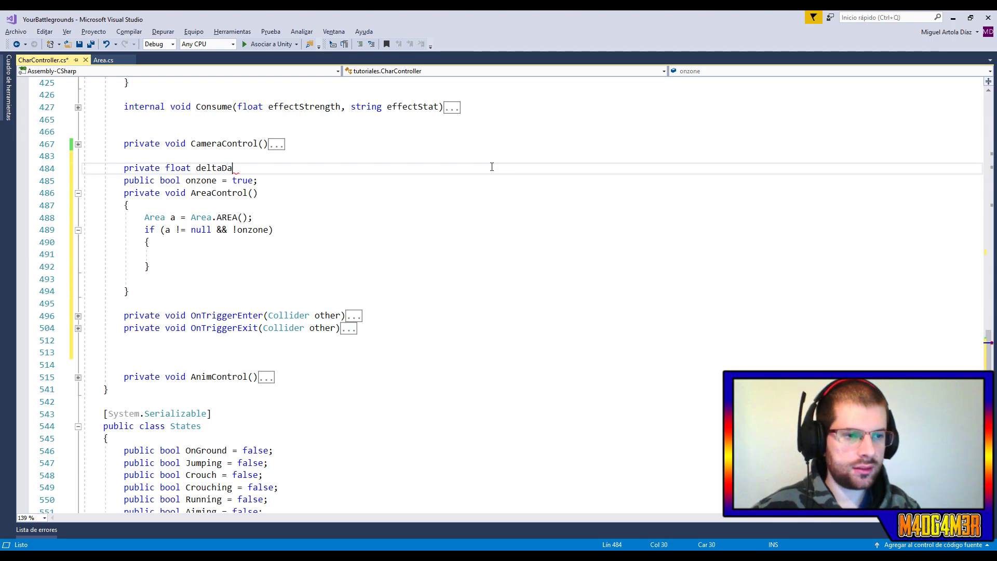
type("this.del")
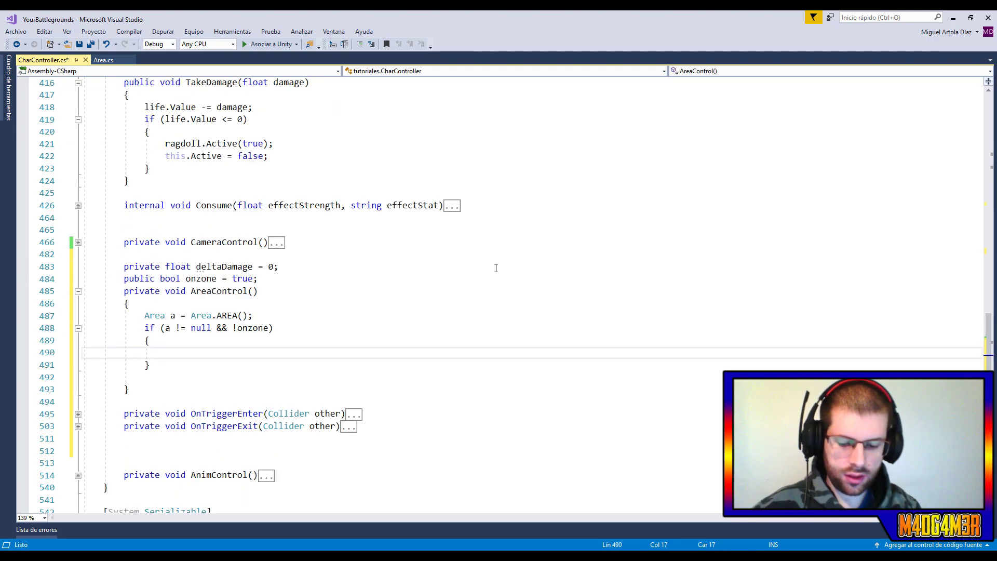
key("Tab")
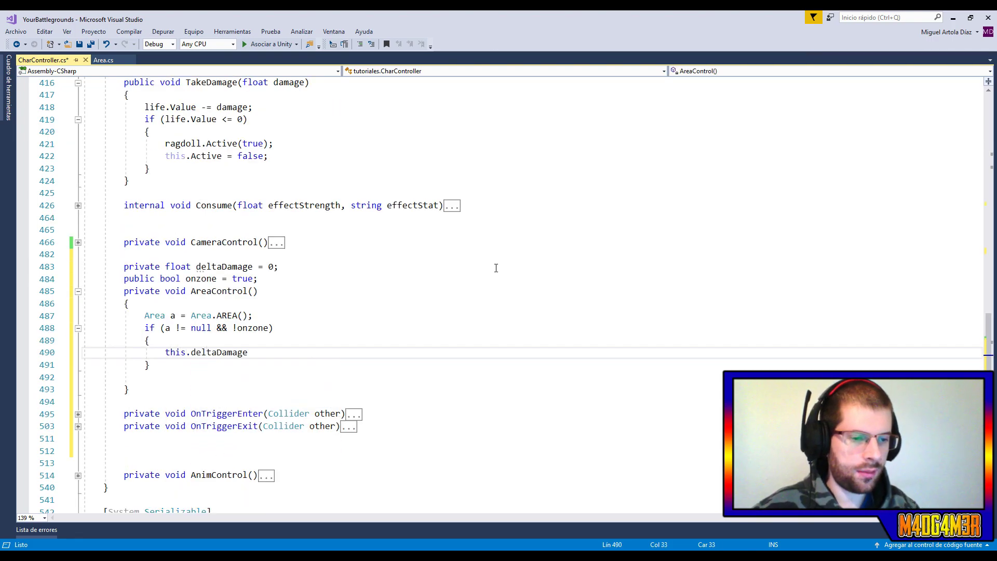
Accumulate Time.deltaTime into deltaDamage and check a.actualArea.MustDamage(this.deltaDamage).
type(" += Time.deltaTime;")
key("Return")
type("if (")
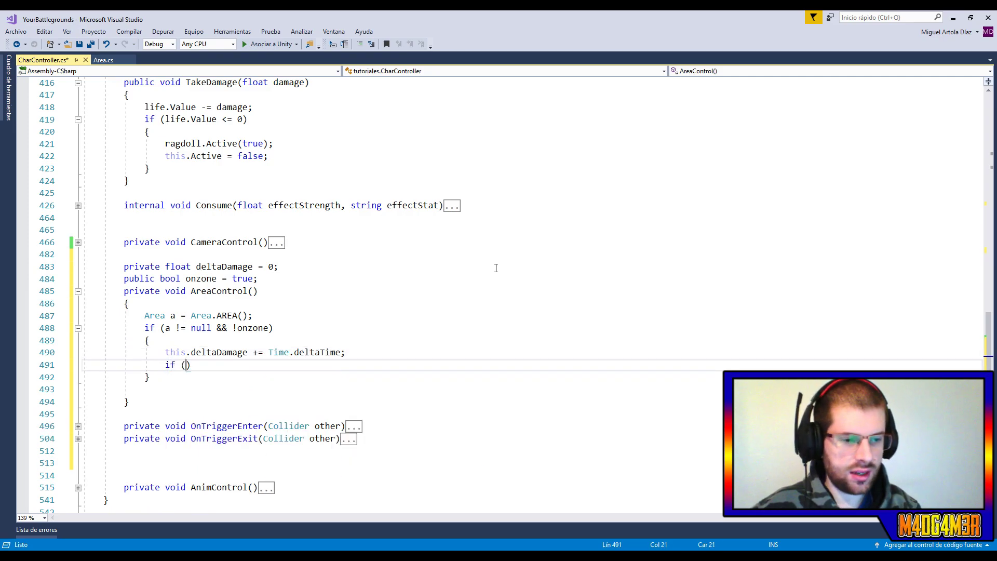
type("are")
key("BackSpace")
key("BackSpace")
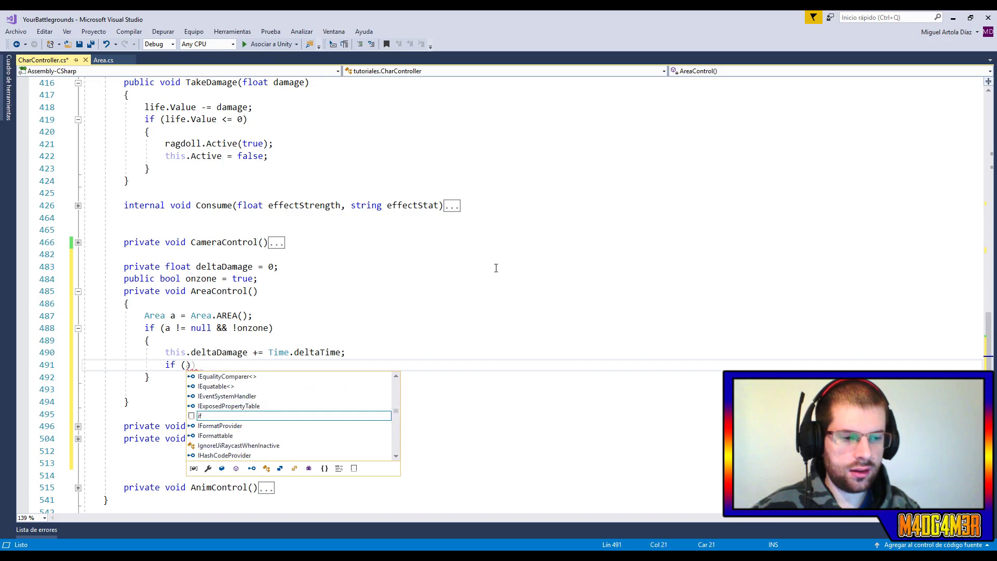
type(".ac")
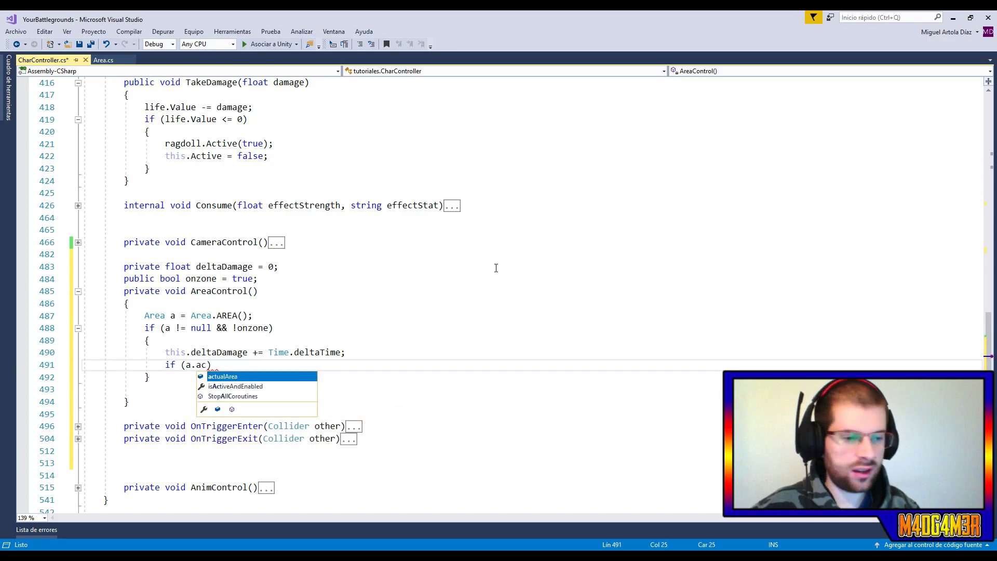
key("Tab")
type(".m")
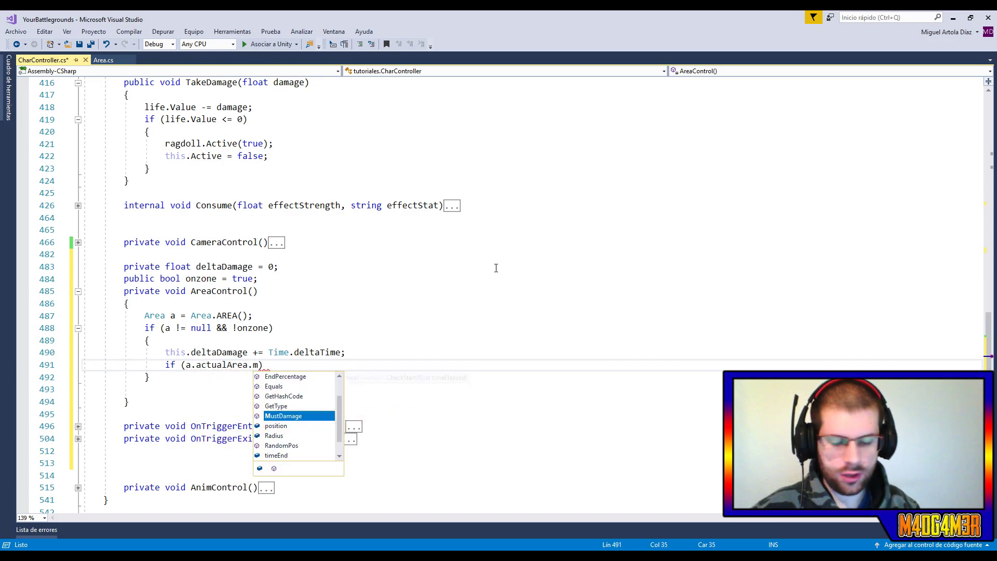
type("ust(this.de")
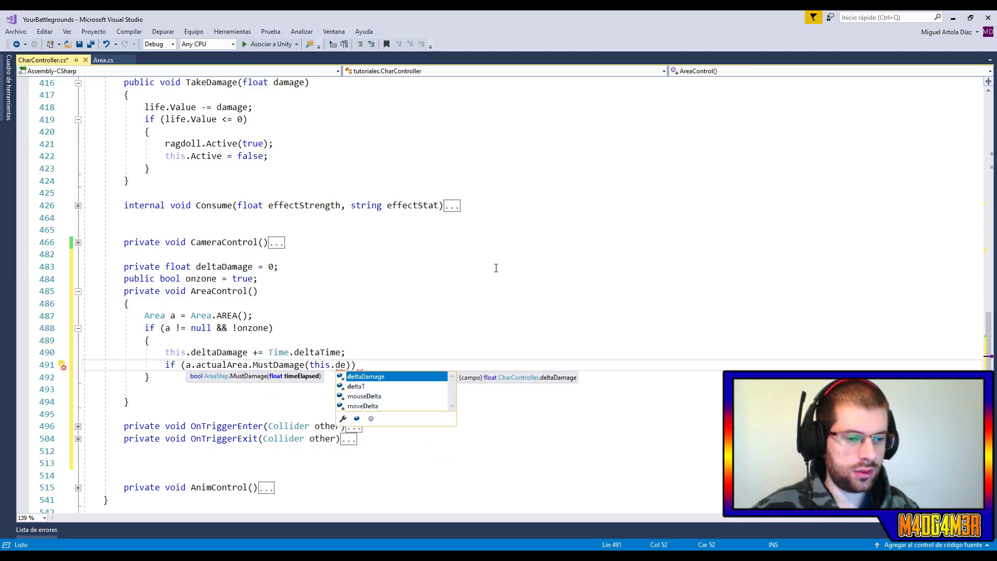
type(")) {")
Inside the MustDamage block, reset deltaDamage and call TakeDamage(a.actualArea.Damage).
key("Return")
type("this.de")
key("Tab")
type(";")
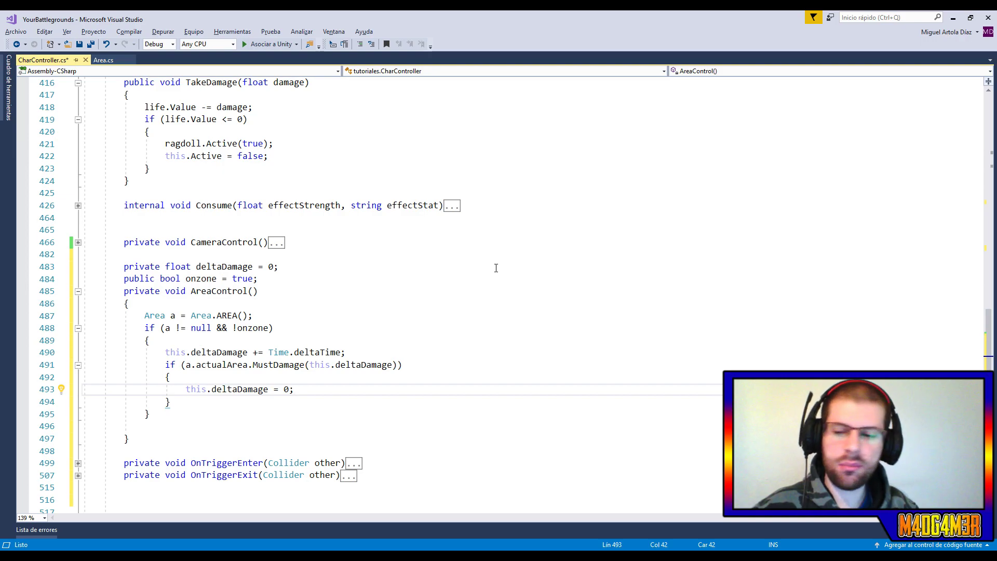
key("Return")
type("his.takle")
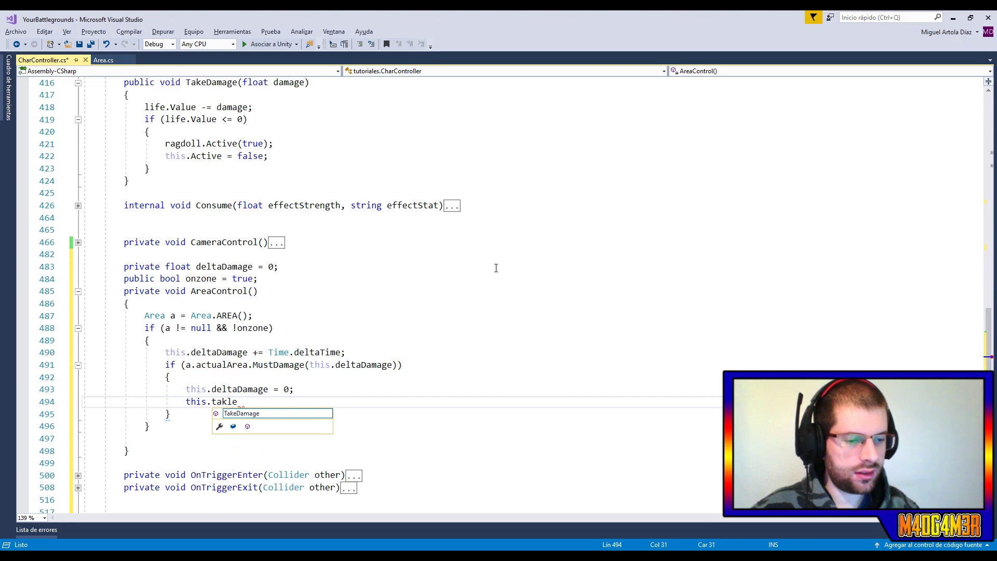
key("BackSpace")
type("eDamage")
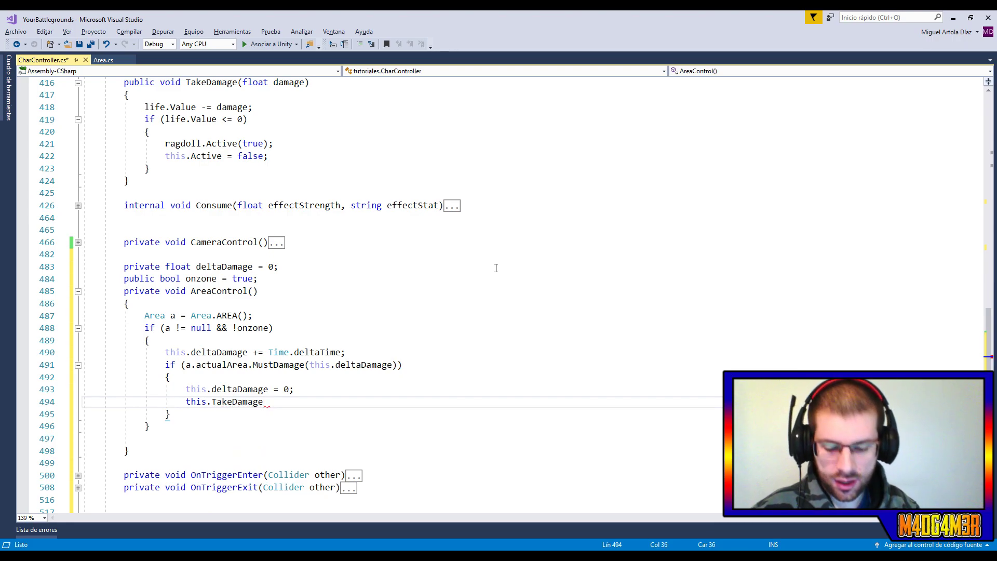
type("(a.")
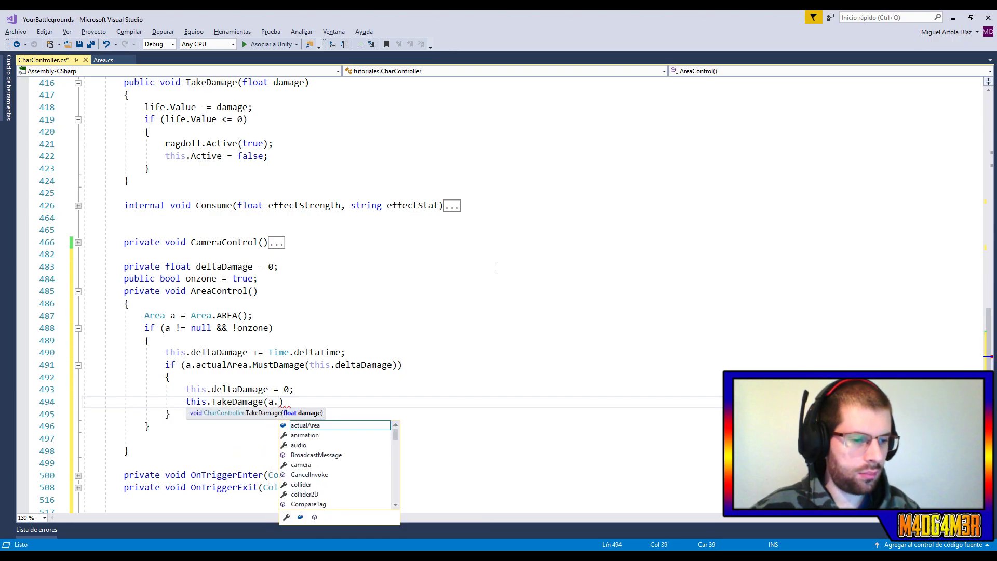
type("actualArea.")
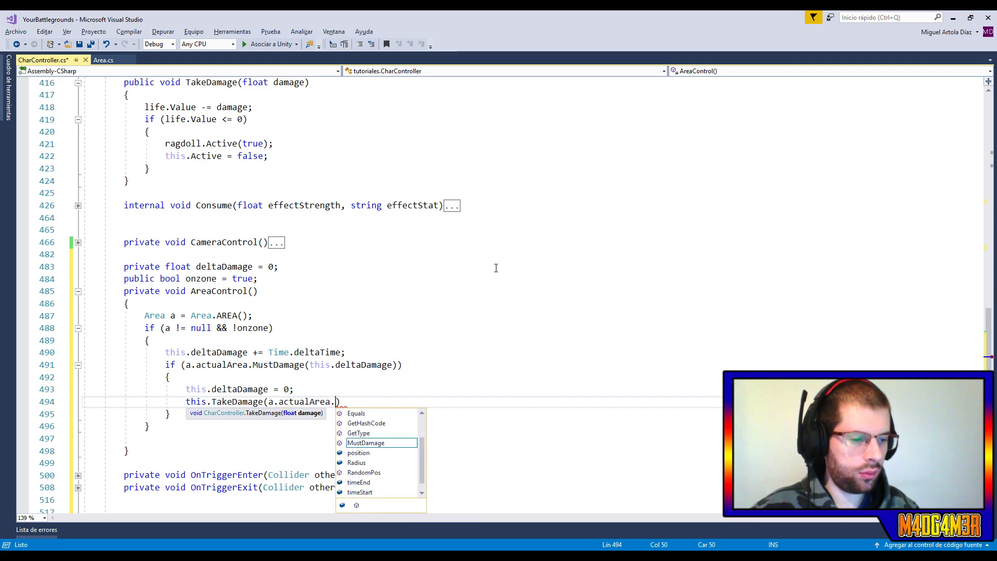
type("Da")
key("Tab")
type(");")
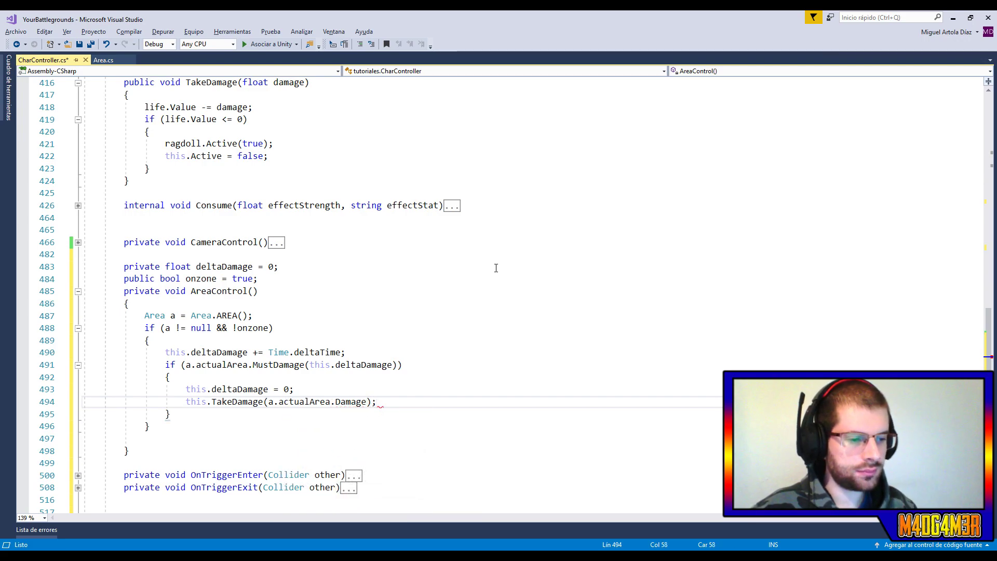
Add an else branch that resets this.deltaDamage.
key("Down")
key("Down")
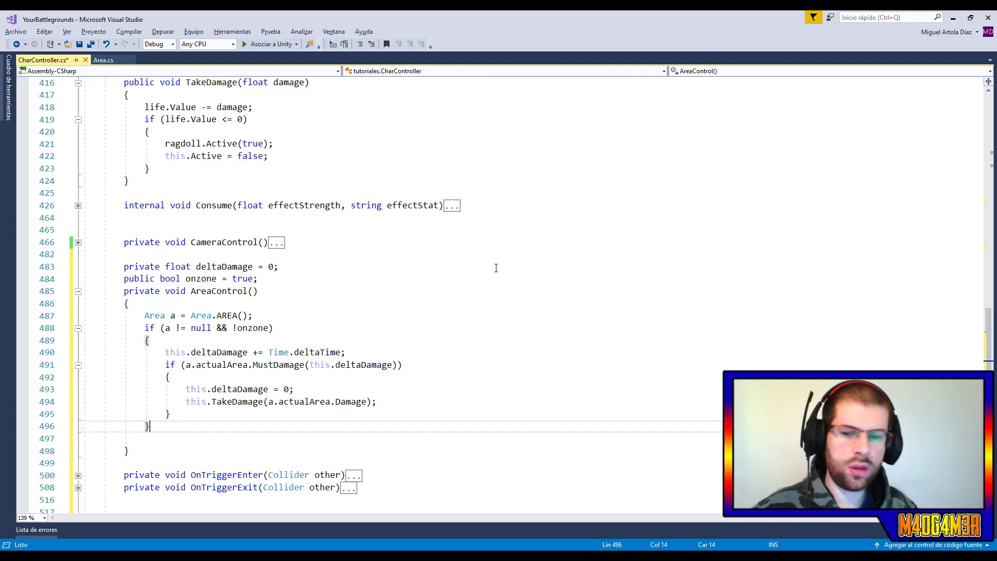
key("Return")
type("else {")
key("Return")
type("this.deltaDamage = 0;")
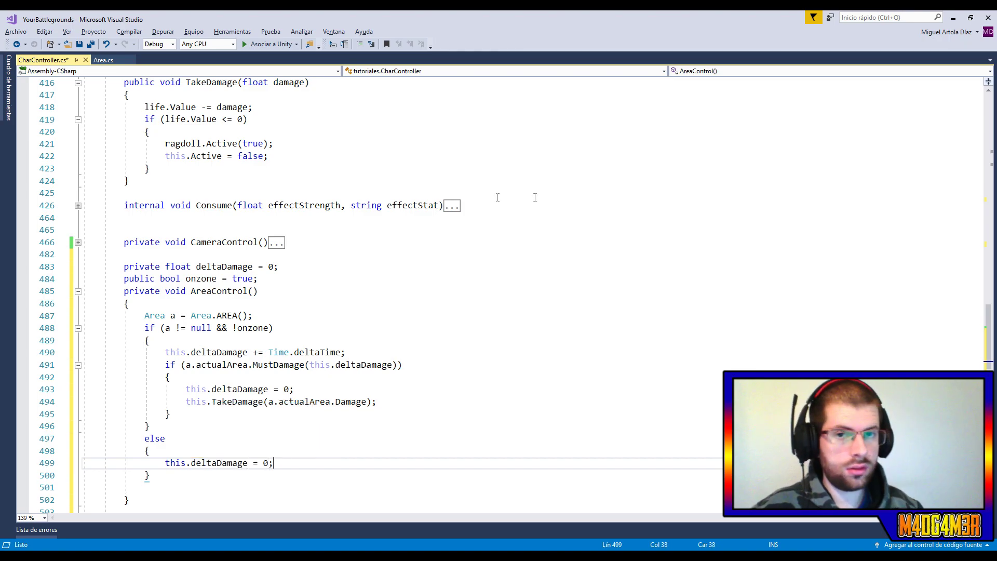
scroll(496, 268, "down", 6)
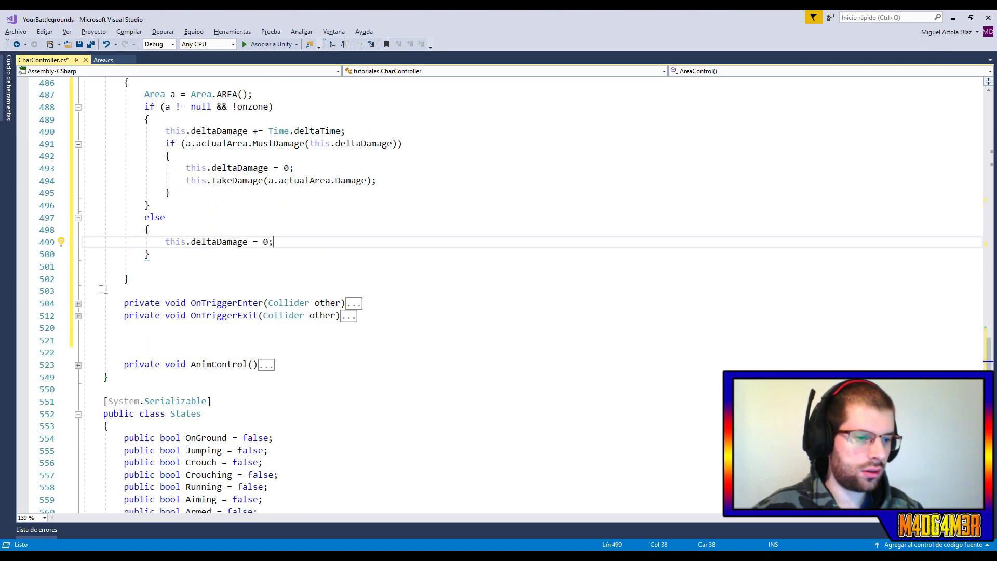
Move the deltaDamage reset line into OnTriggerEnter and delete the leftover else branch.
left_click(77, 303)
mouse_move(285, 241)
left_mouse_down()
mouse_move(147, 229)
mouse_move(243, 355)
left_mouse_up()
left_click_drag(151, 245, 176, 206)
key("BackSpace")
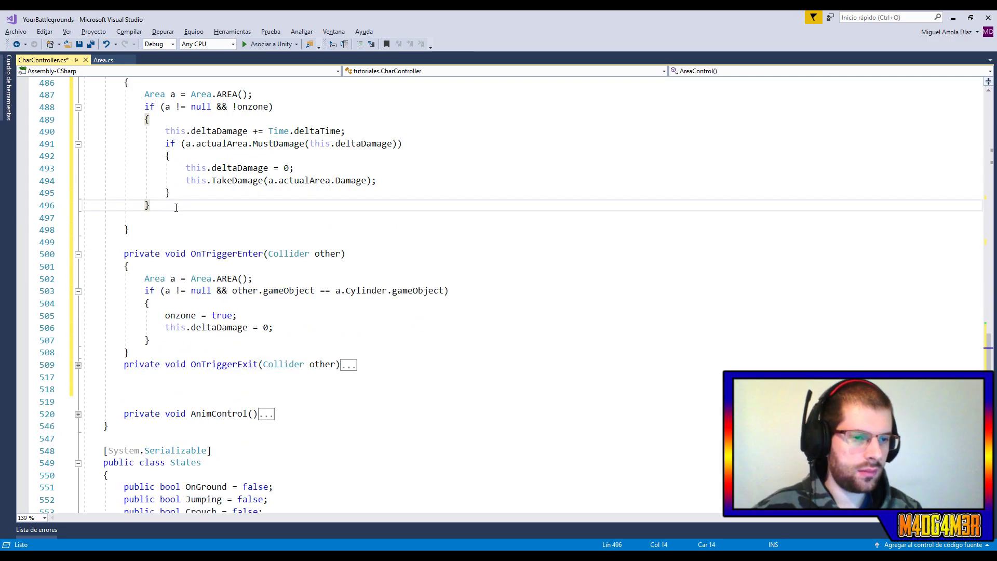
key("Delete")
Review the a != null check, deltaDamage's usages, and MustDamage in Area.cs.
scroll(176, 207, "up", 2)
left_click_drag(289, 170, 146, 168)
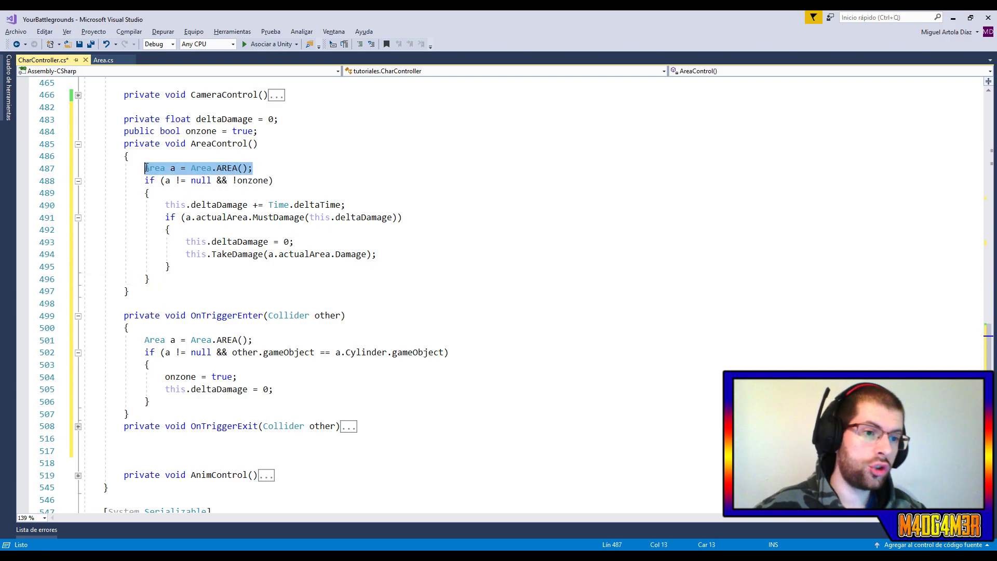
mouse_move(161, 181)
left_mouse_down()
mouse_move(284, 183)
mouse_move(164, 205)
left_mouse_up()
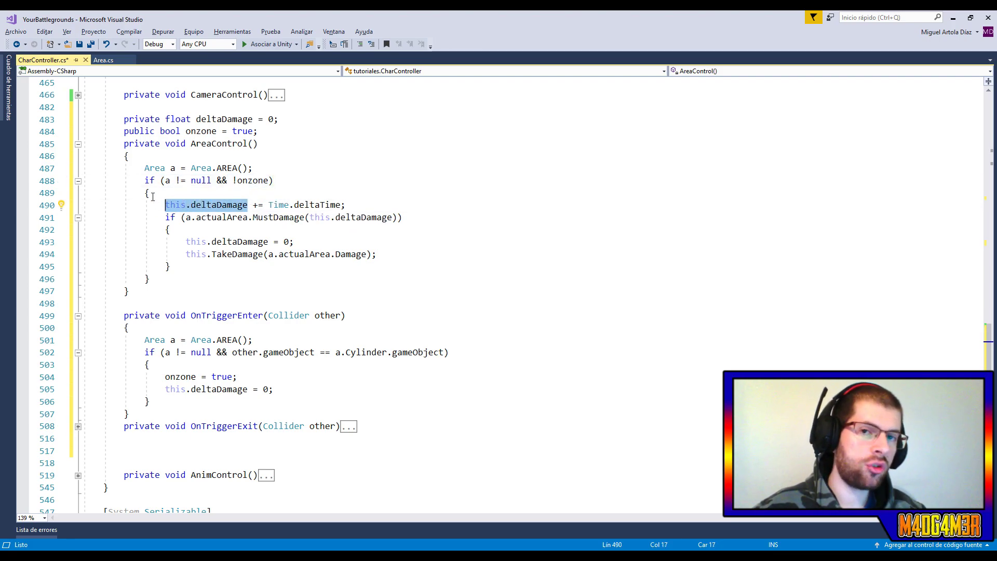
left_click(377, 219)
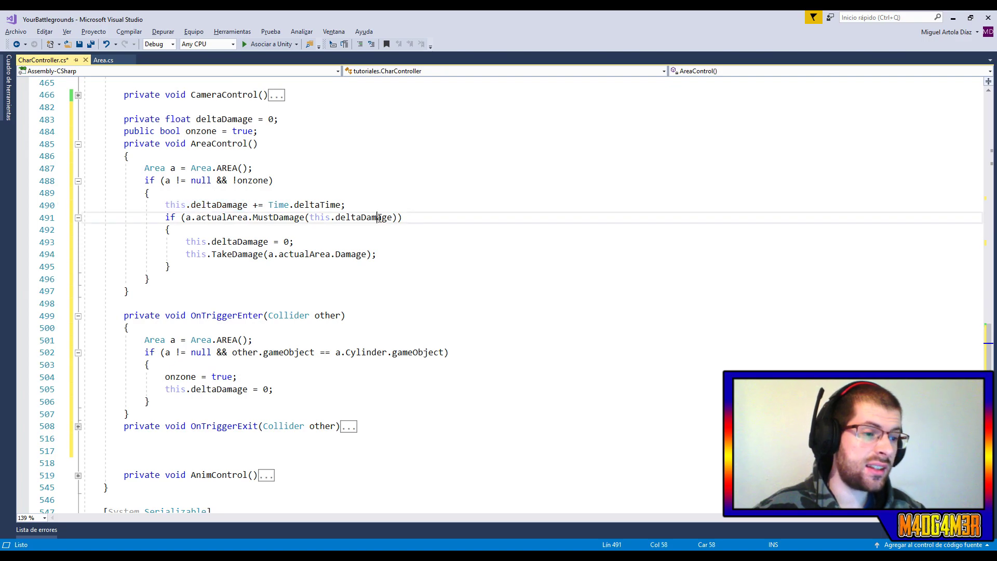
left_click(103, 60)
scroll(327, 338, "down", 3)
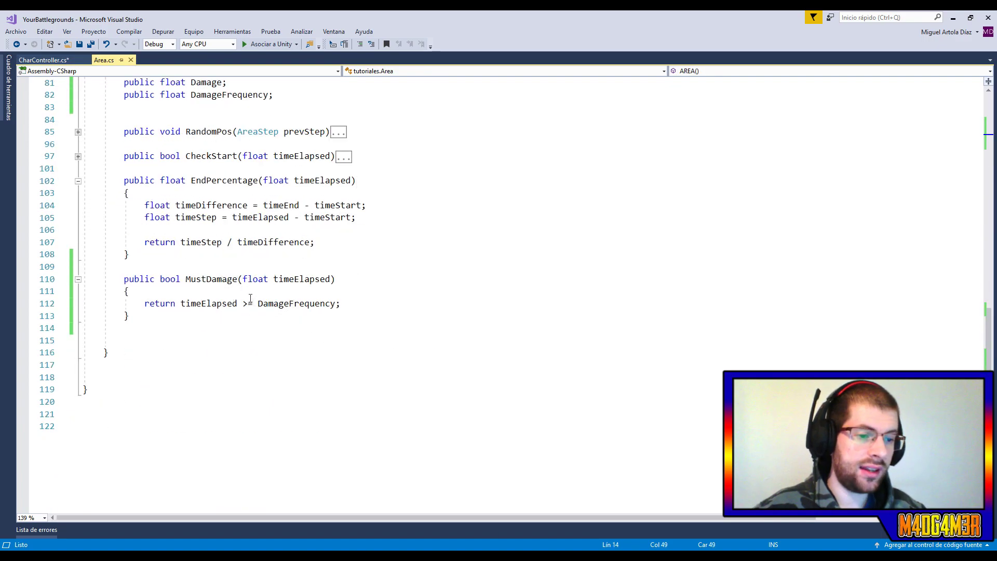
Save CharController.cs and switch back to the Unity editor.
left_click(44, 60)
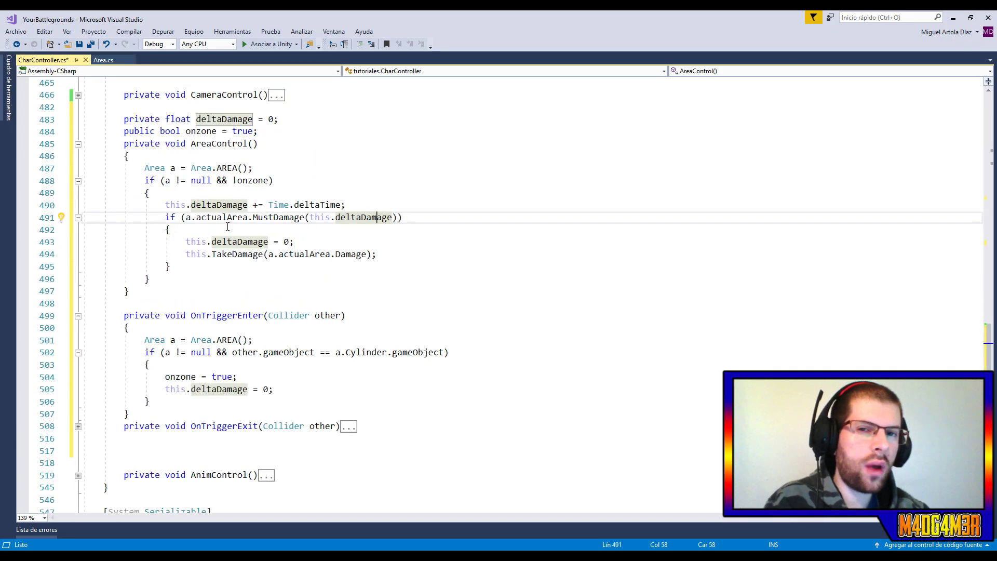
left_click(280, 243)
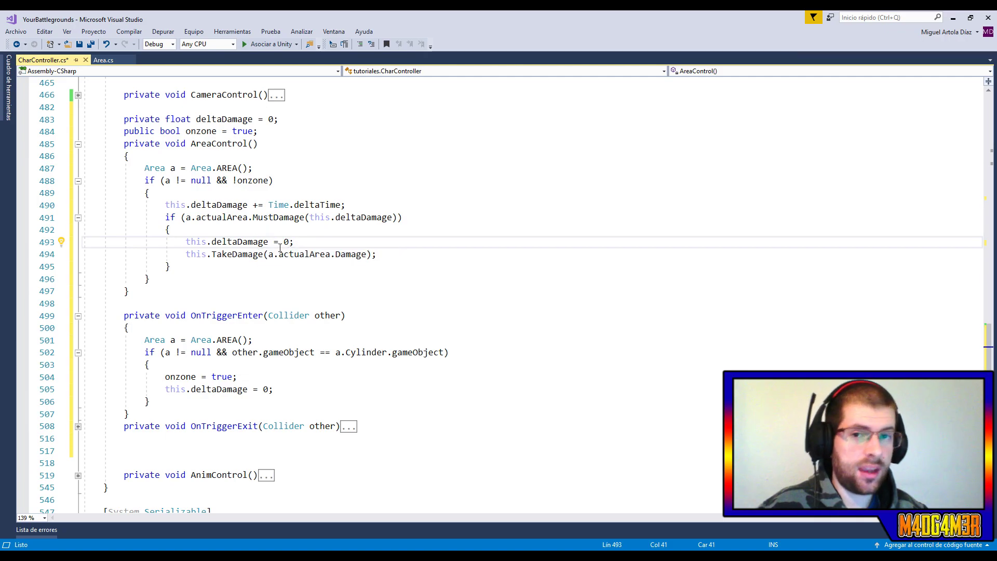
key("Down")
key("Down")
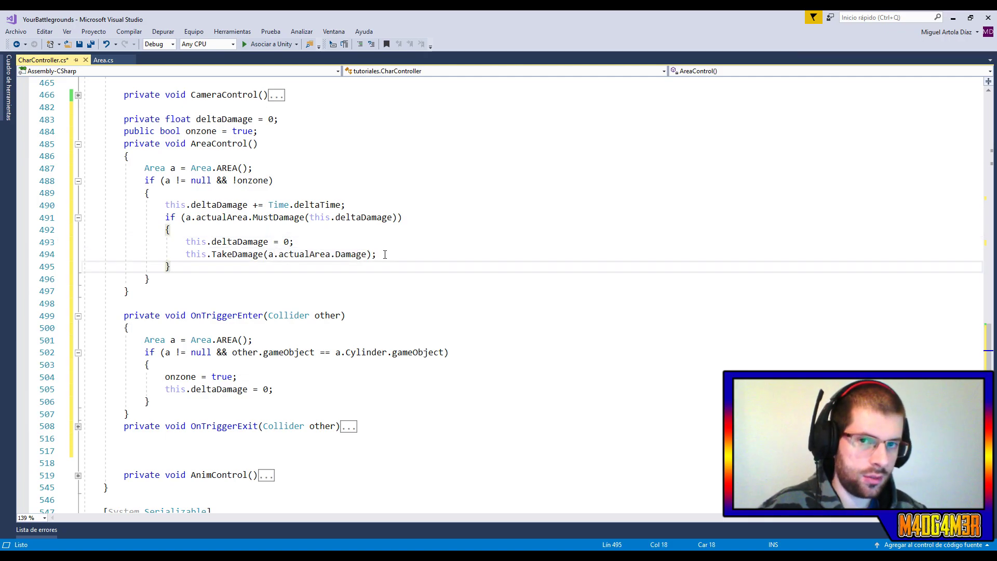
key("ctrl+s")
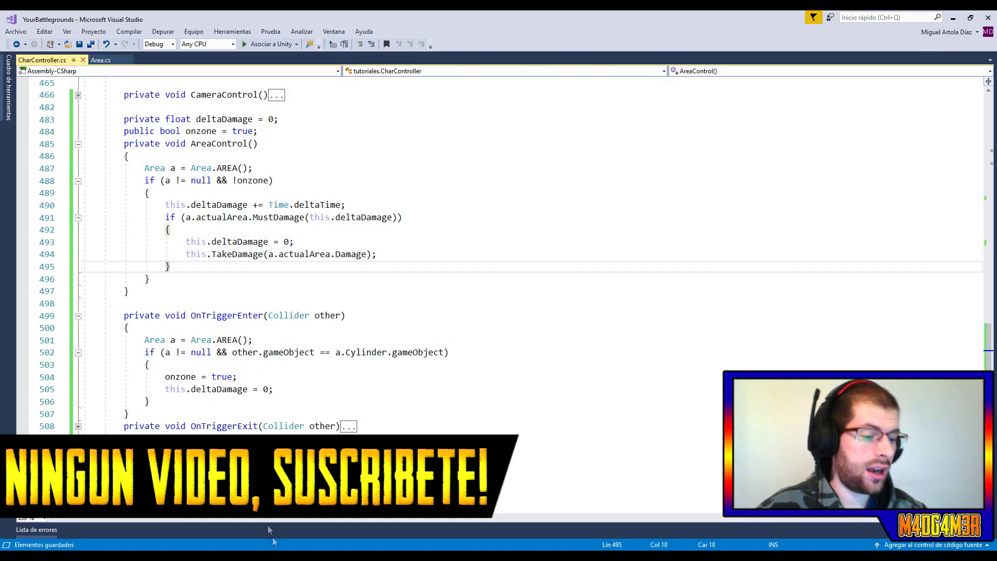
key("alt+Tab")
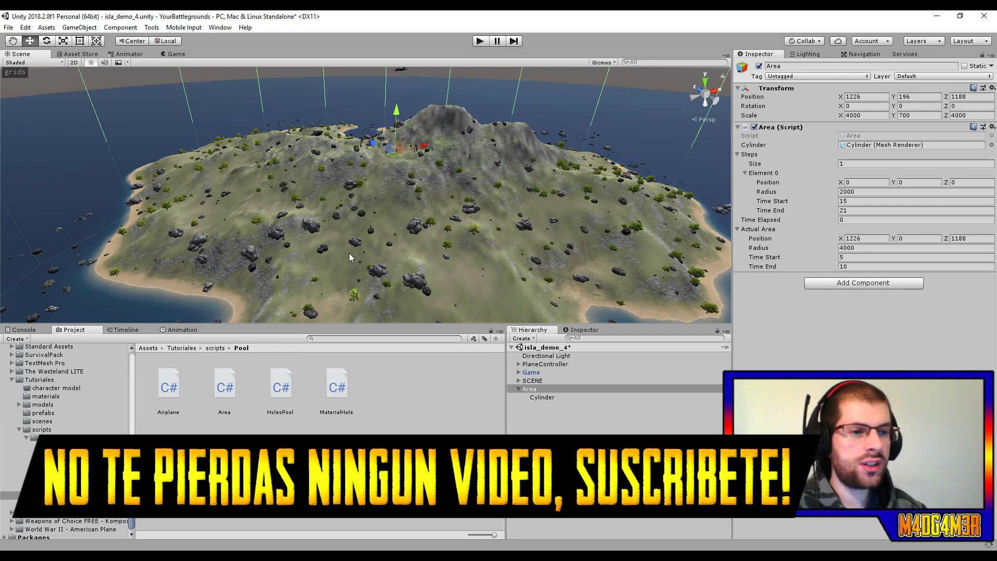
mouse_move(414, 220)
right_mouse_down()
mouse_move(424, 304)
mouse_move(491, 258)
right_mouse_up()
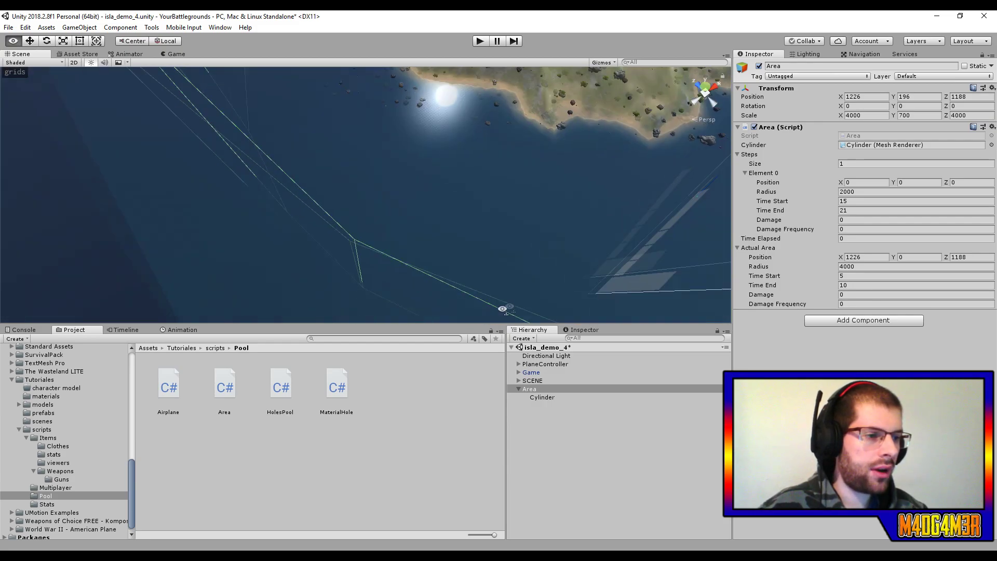
left_click(707, 96)
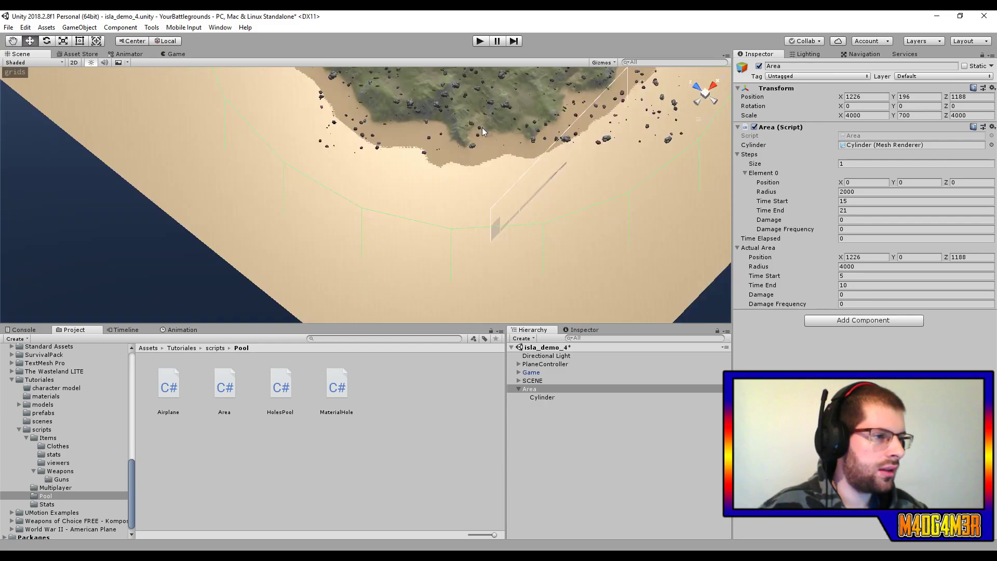
left_click(713, 83)
left_click(710, 85)
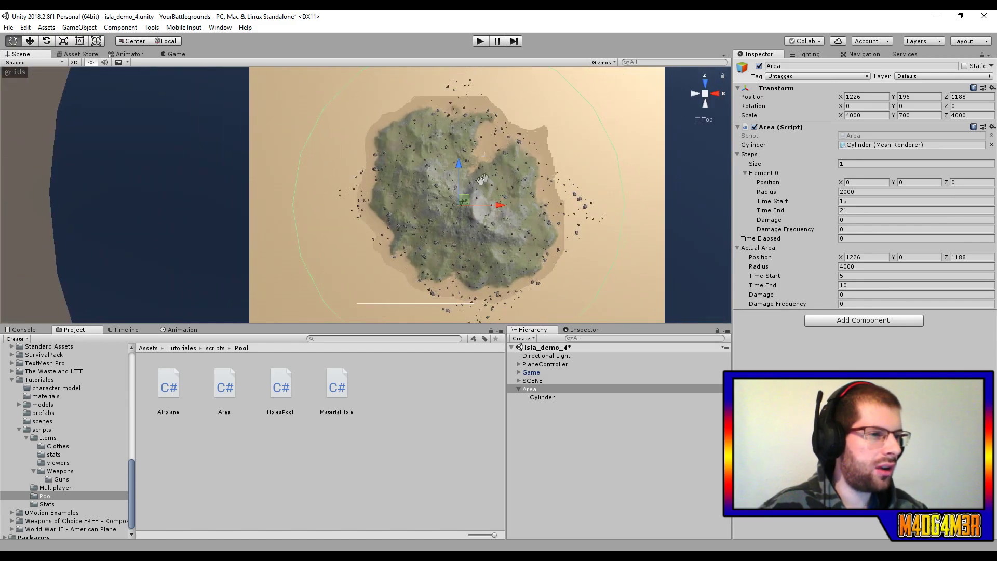
scroll(523, 207, "up", 2)
mouse_move(522, 208)
middle_mouse_down()
mouse_move(375, 233)
mouse_move(380, 167)
middle_mouse_up()
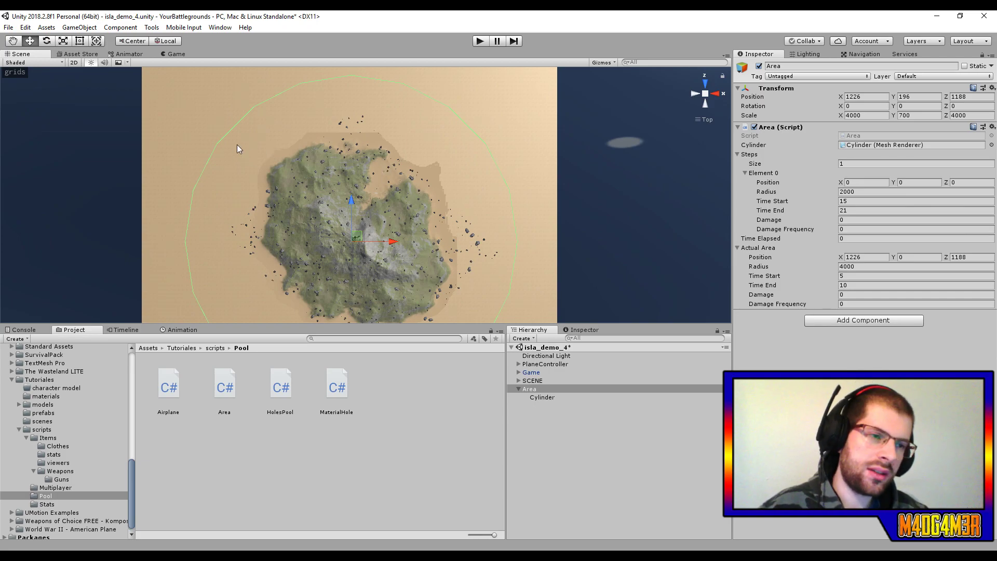
scroll(241, 179, "up", 3)
middle_click_drag(241, 179, 305, 229)
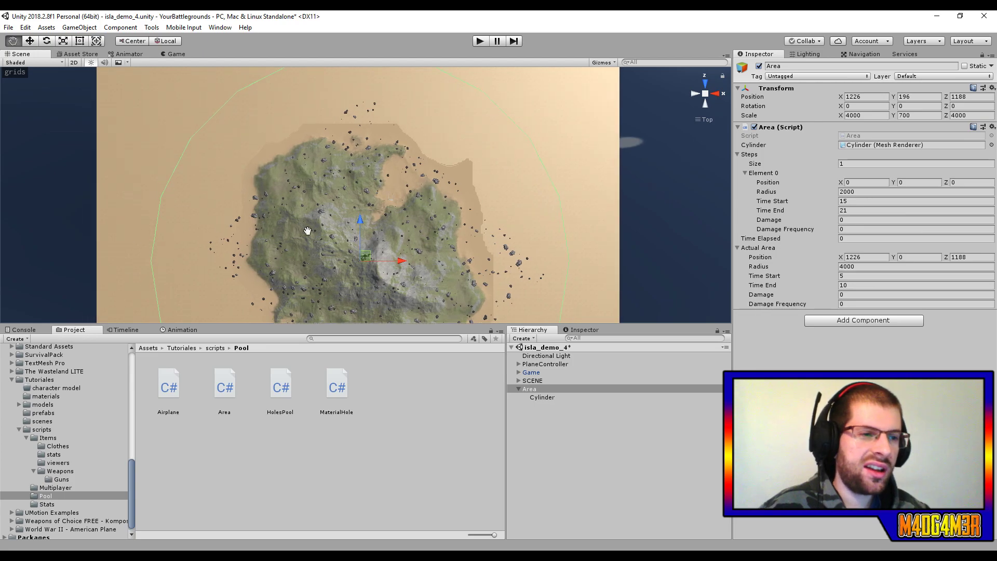
scroll(339, 241, "down", 3)
scroll(339, 241, "down", 2)
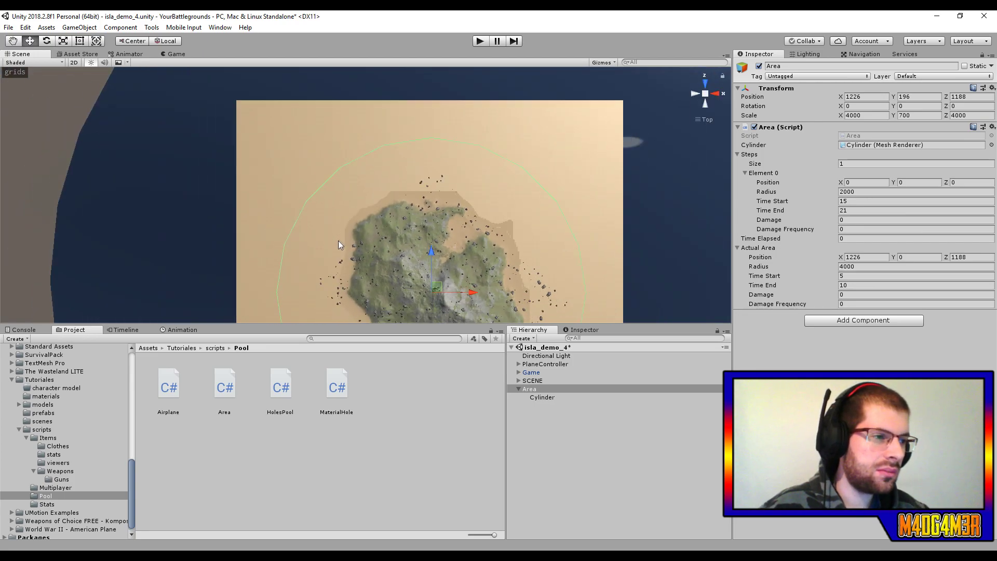
middle_click_drag(339, 241, 358, 126)
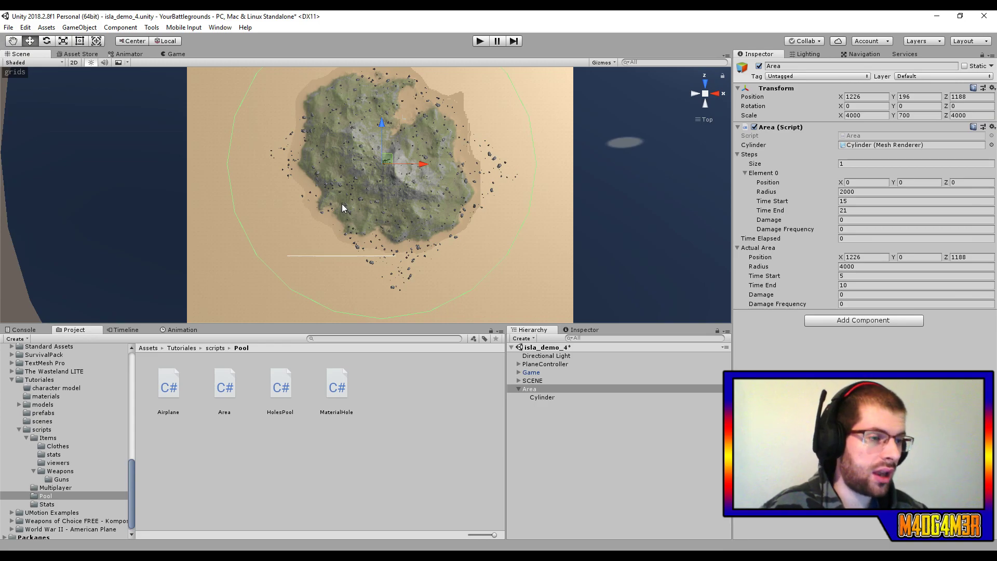
middle_click_drag(348, 167, 324, 195)
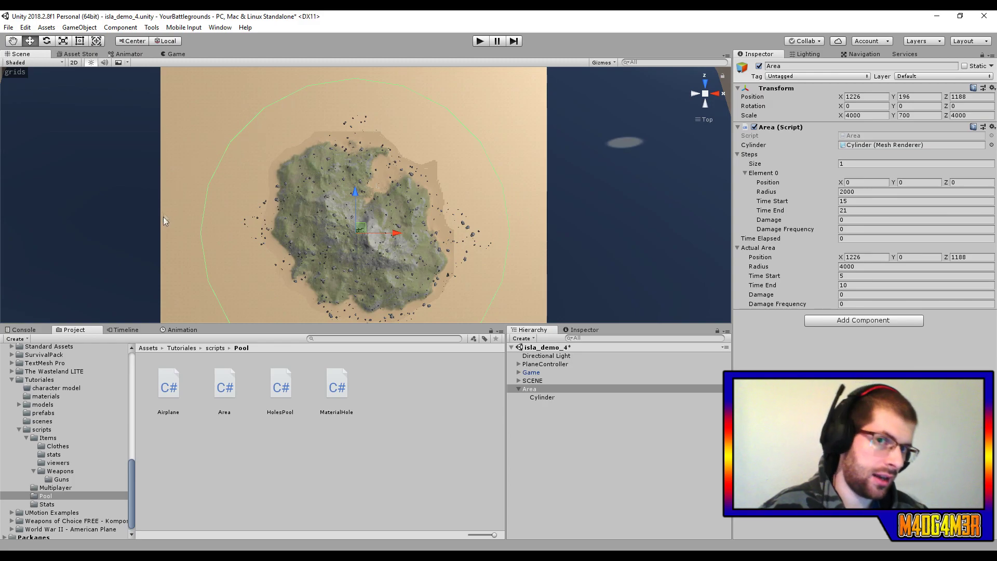
middle_click_drag(323, 259, 302, 161)
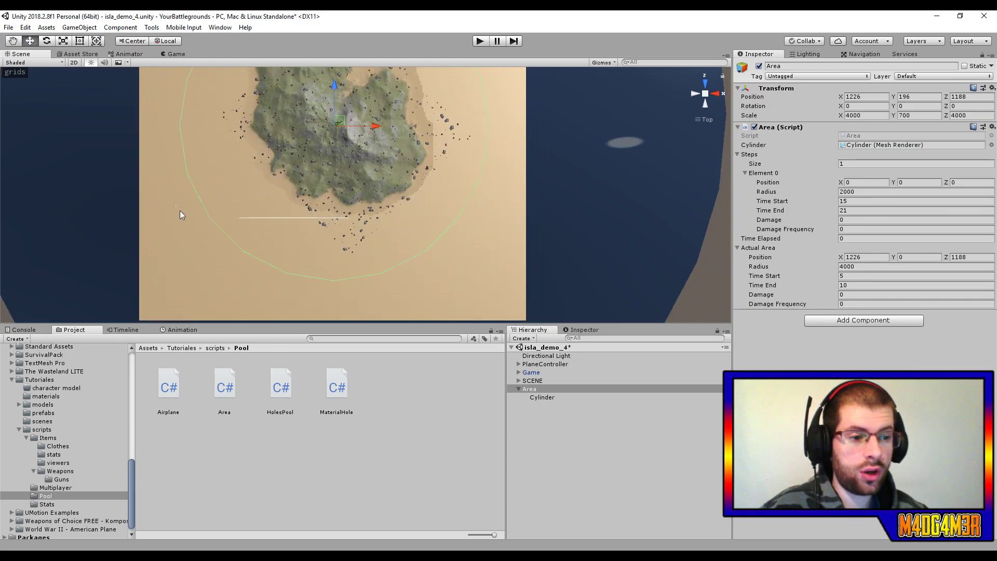
middle_click_drag(441, 199, 438, 220)
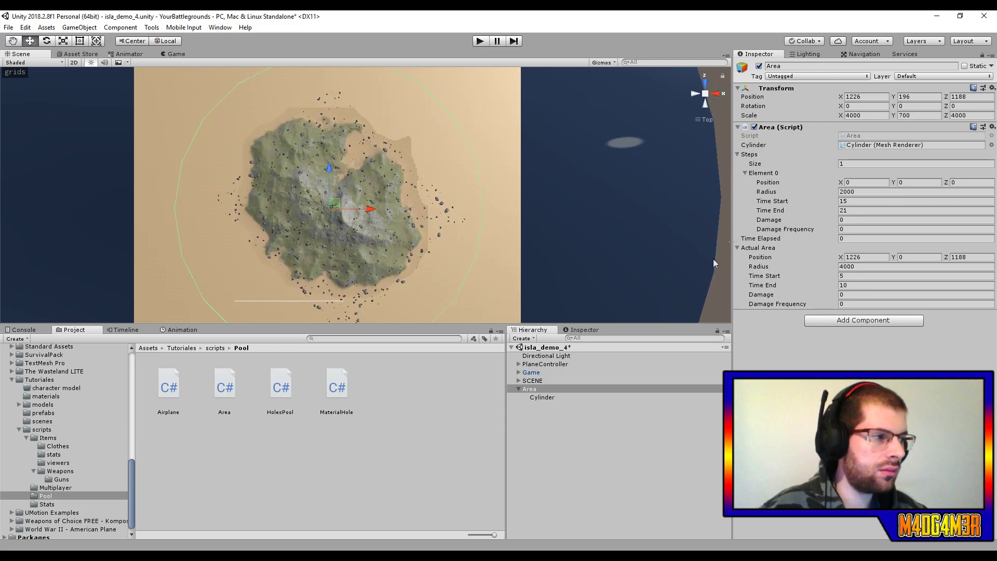
Enable the Cylinder's Mesh Renderer and turn on Selection Wire in Gizmos.
left_click(538, 398)
left_click(754, 159)
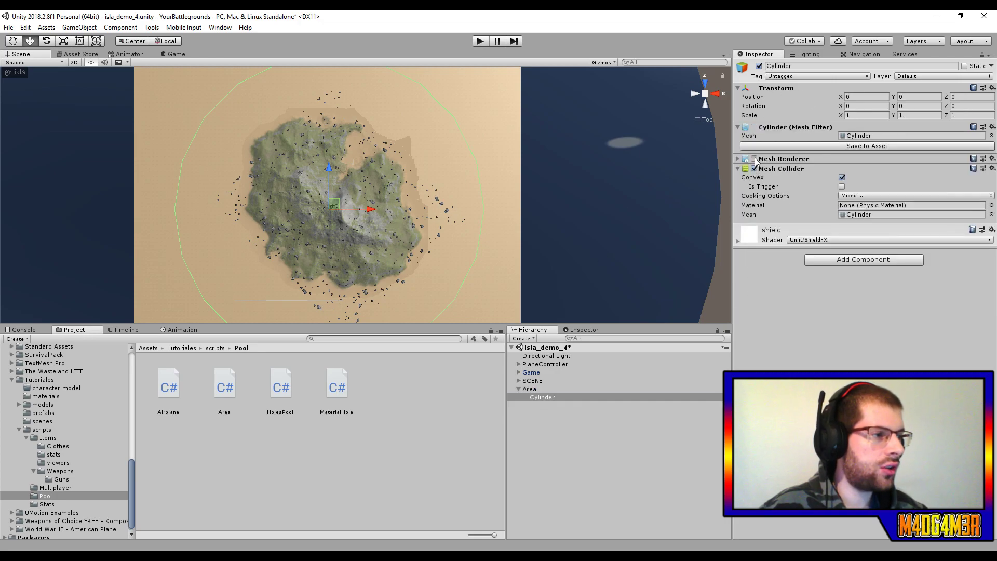
middle_click_drag(375, 152, 411, 182)
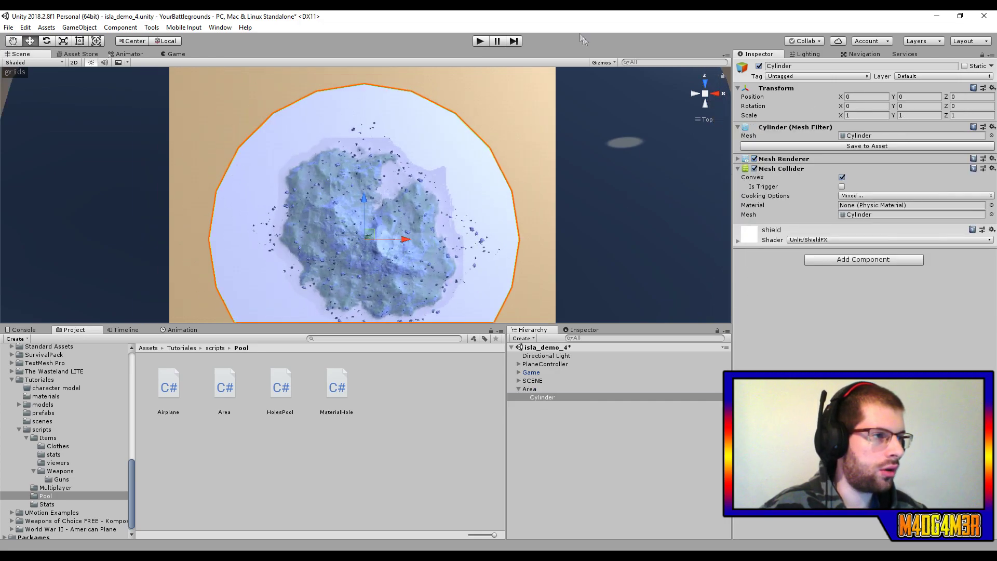
left_click(608, 62)
left_click(615, 106)
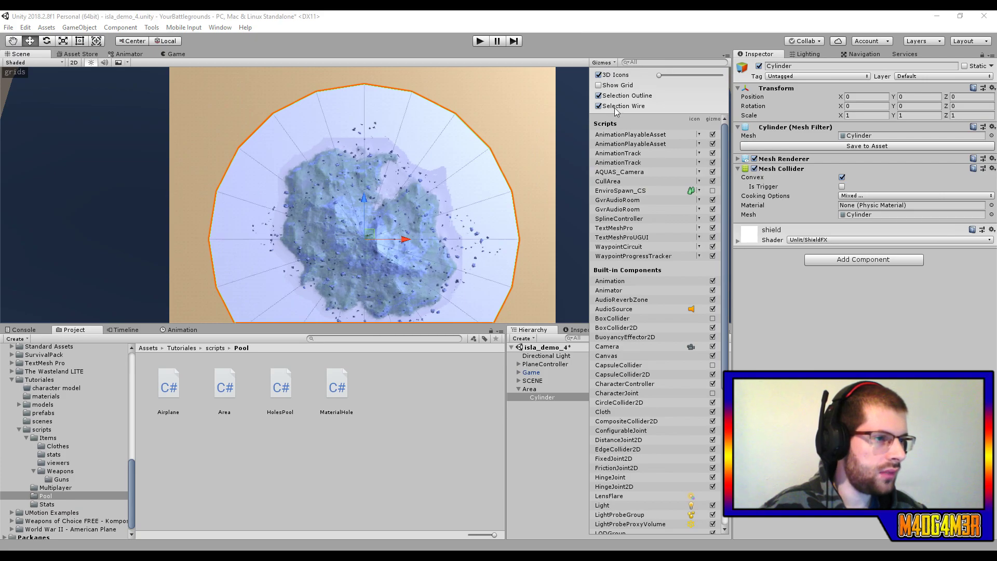
Pan, zoom and orbit the Scene view along the cylinder's edge over the island.
middle_click_drag(352, 198, 358, 136)
middle_click_drag(250, 190, 264, 209)
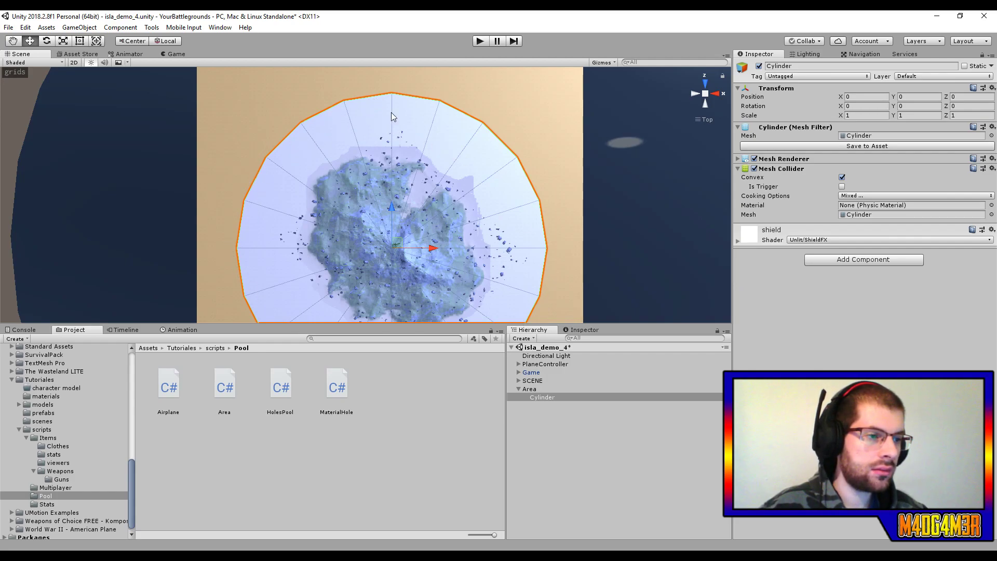
middle_click_drag(441, 223, 436, 169)
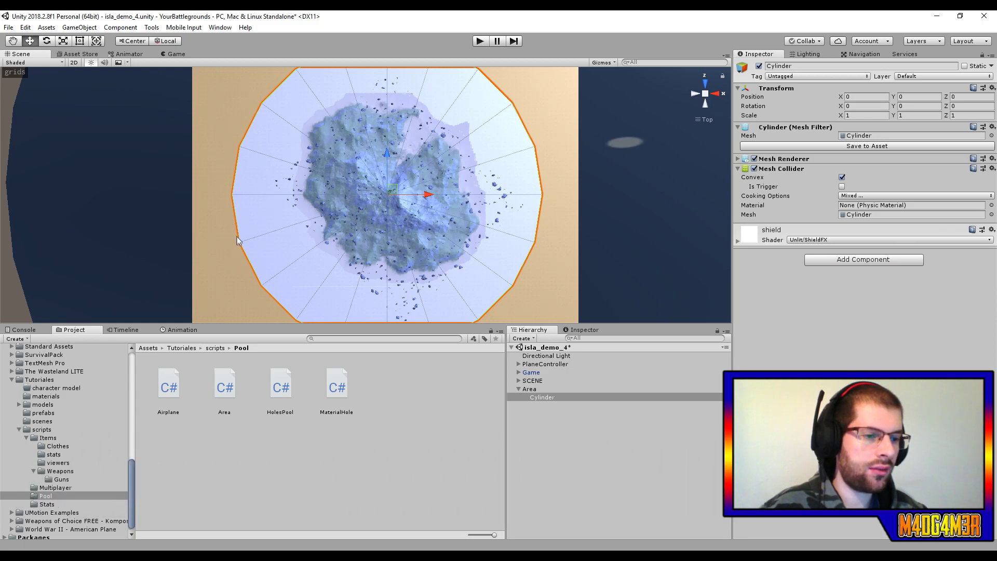
scroll(232, 199, "up", 8)
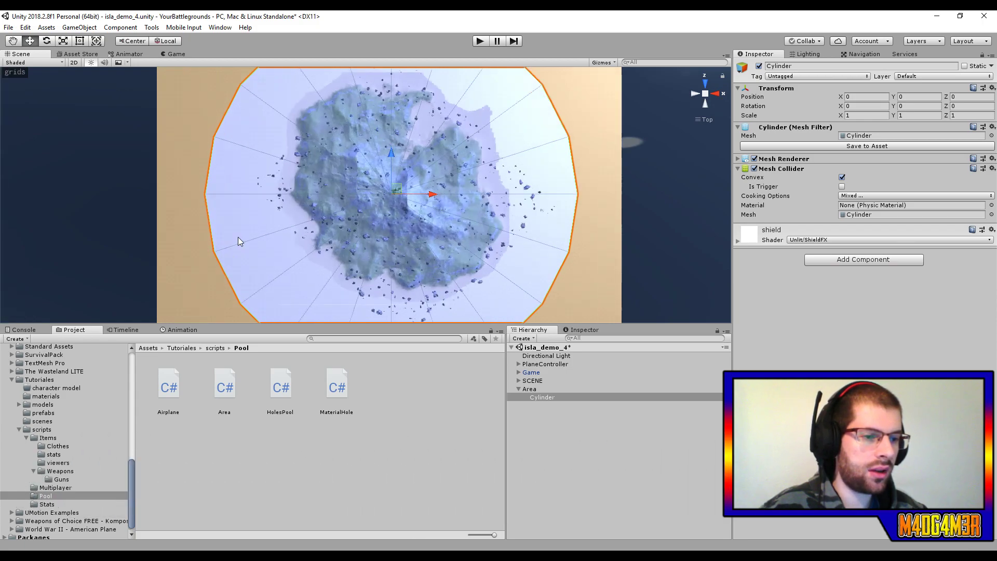
middle_click_drag(184, 240, 410, 178)
scroll(452, 241, "up", 3)
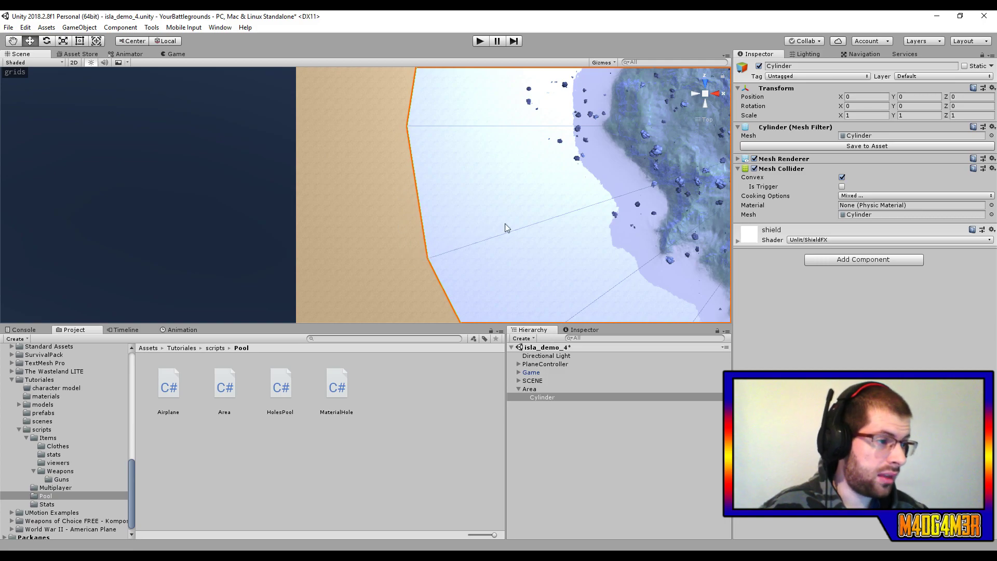
middle_click_drag(575, 192, 292, 243)
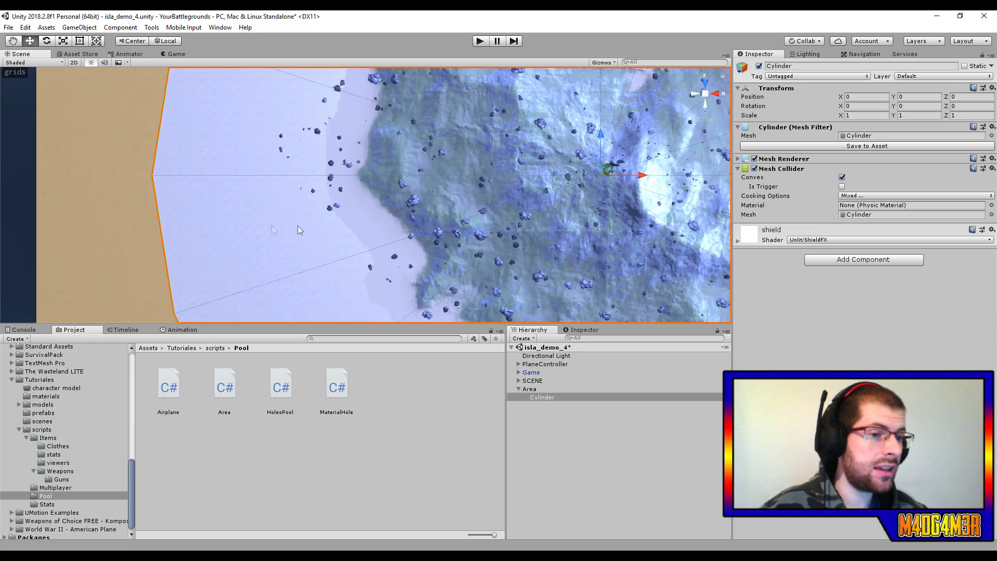
middle_click_drag(196, 234, 182, 149)
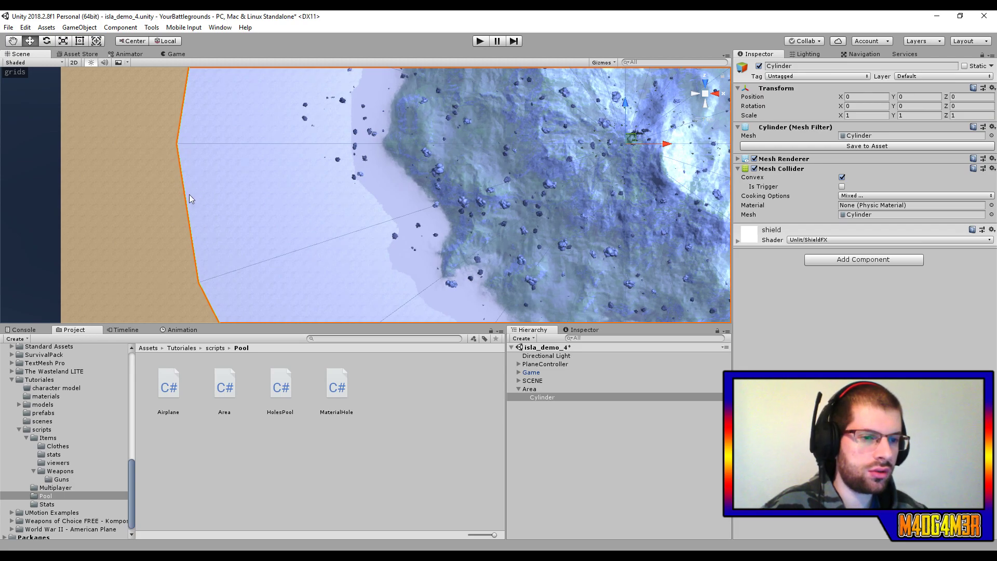
right_click_drag(190, 279, 474, 223)
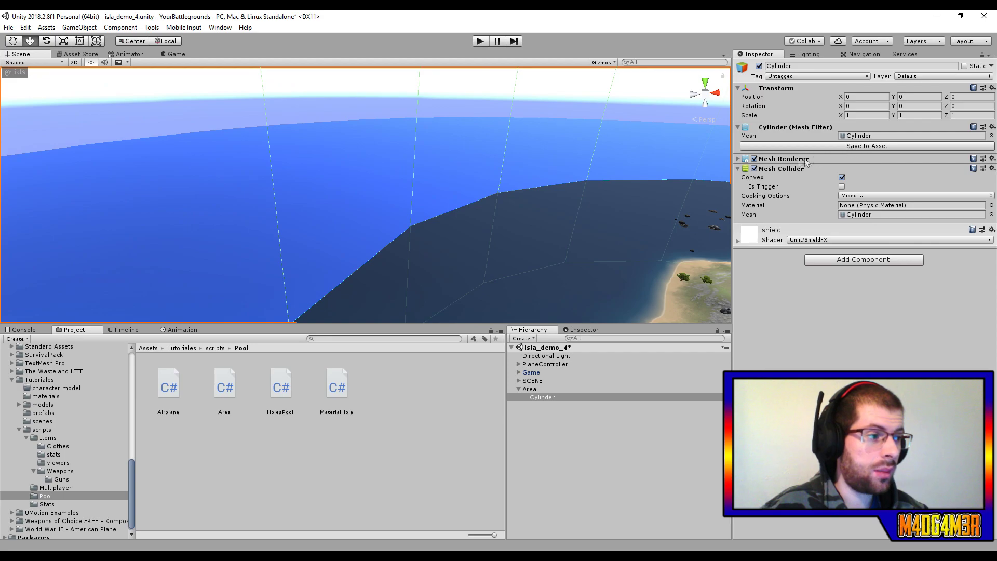
Give the Area's Element 0 Damage 10 and Damage Frequency 3, then enter Play mode.
key("f")
left_click(566, 388)
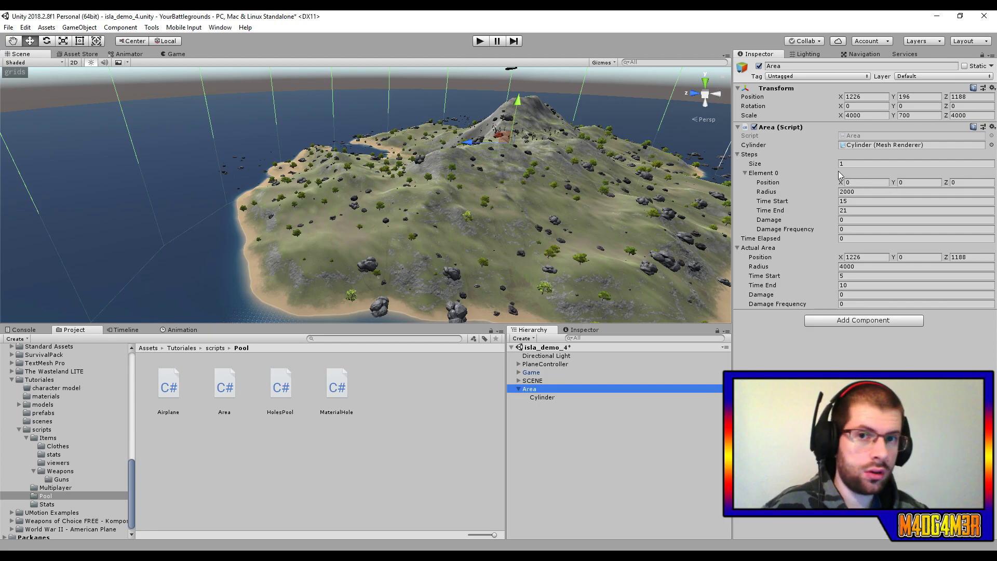
left_click(862, 229)
left_click(851, 221)
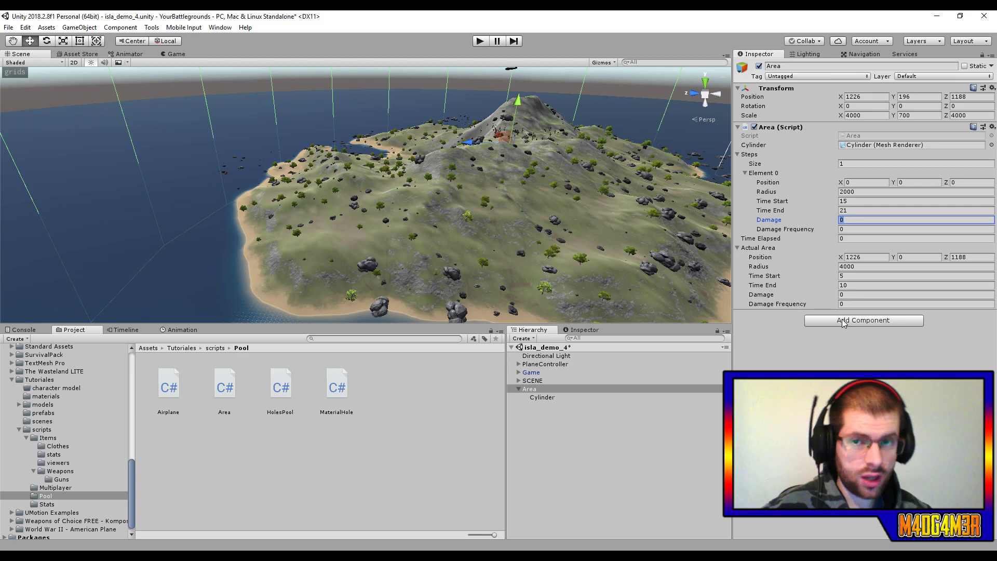
type("10")
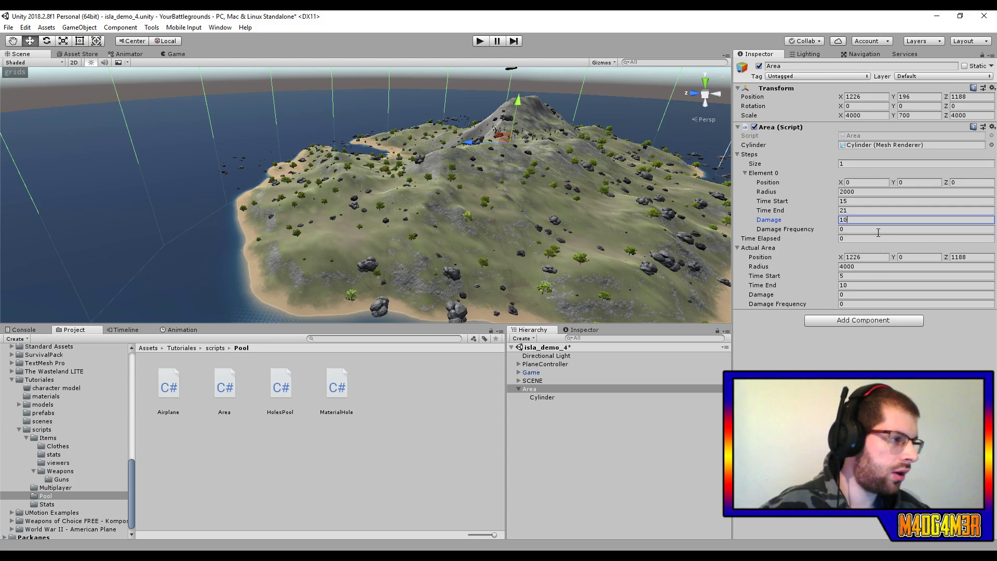
left_click(878, 229)
type("4")
key("BackSpace")
type("3")
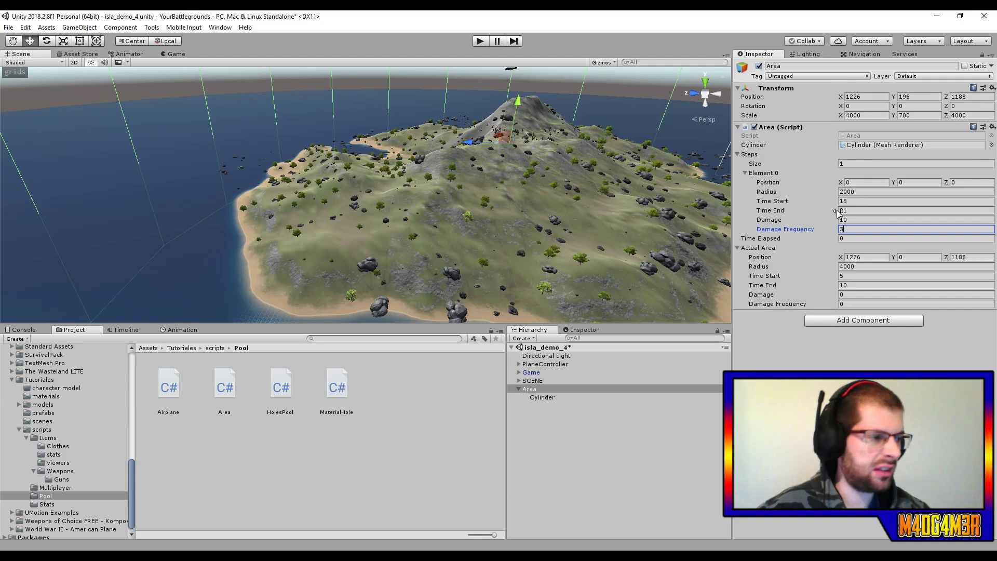
left_click(481, 41)
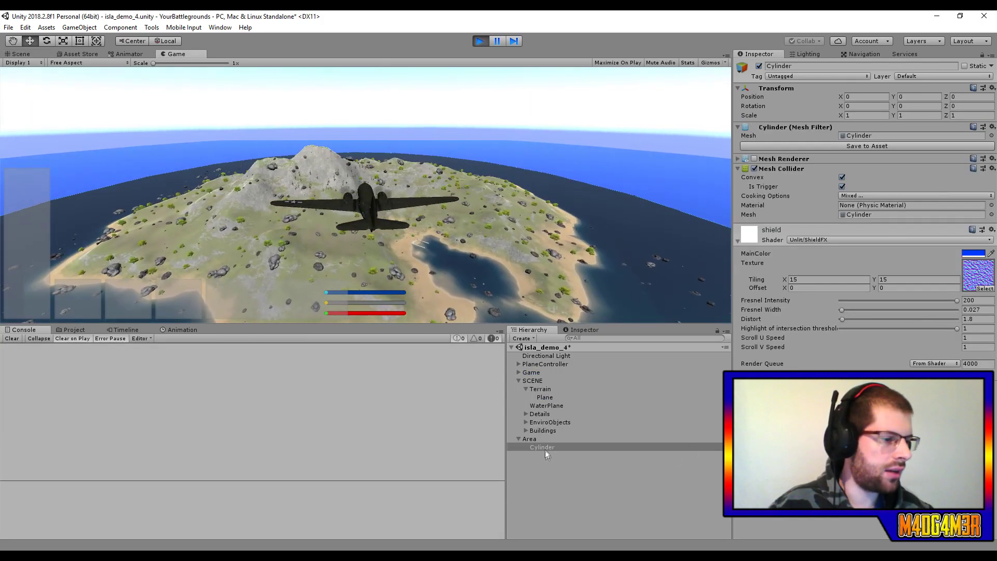
During Play, inspect the Area's live zone values, then the Personaje 1(Clone) character.
left_click(540, 439)
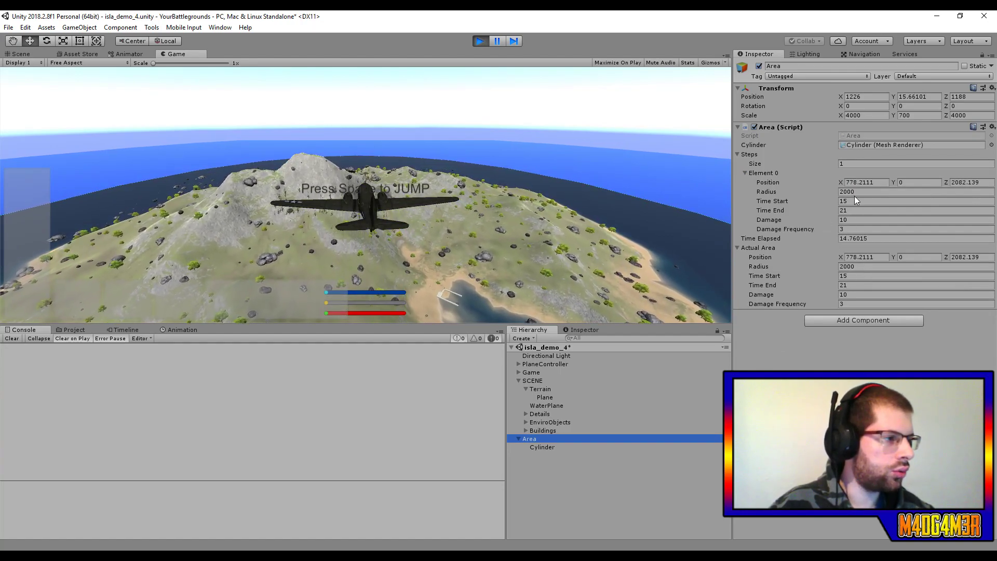
left_click(546, 194)
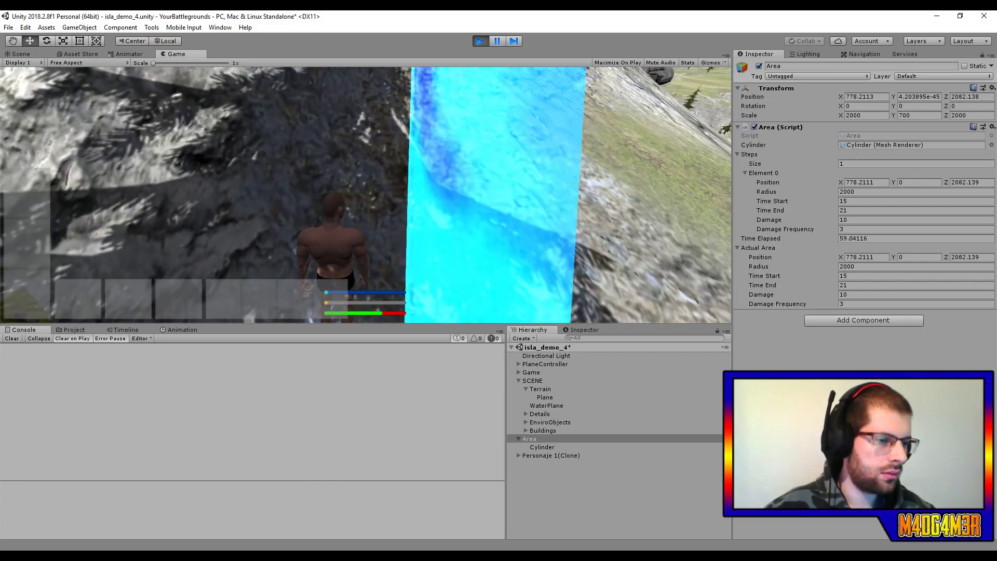
left_click(557, 454)
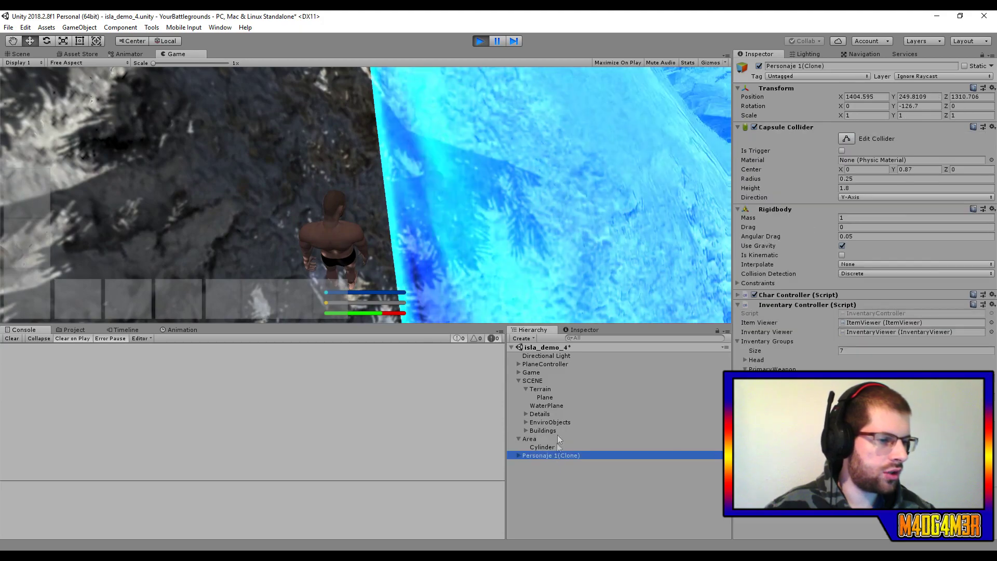
left_click(21, 53)
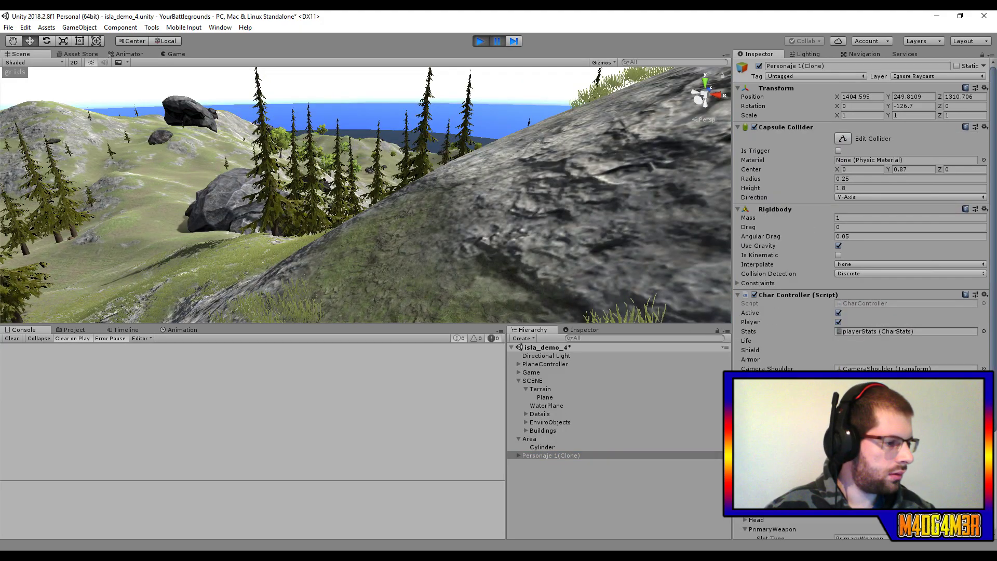
Collapse Rigidbody, Capsule Collider and Transform, and orbit to the character at the zone wall.
left_click(738, 209)
left_click(739, 127)
left_click(739, 87)
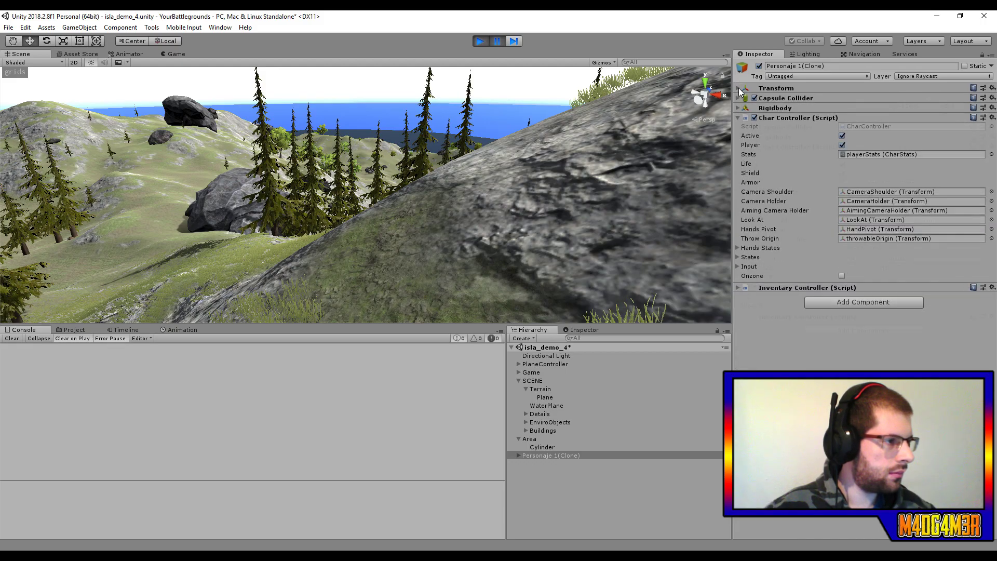
mouse_move(603, 263)
right_mouse_down()
mouse_move(591, 253)
mouse_move(555, 274)
mouse_move(725, 264)
right_mouse_up()
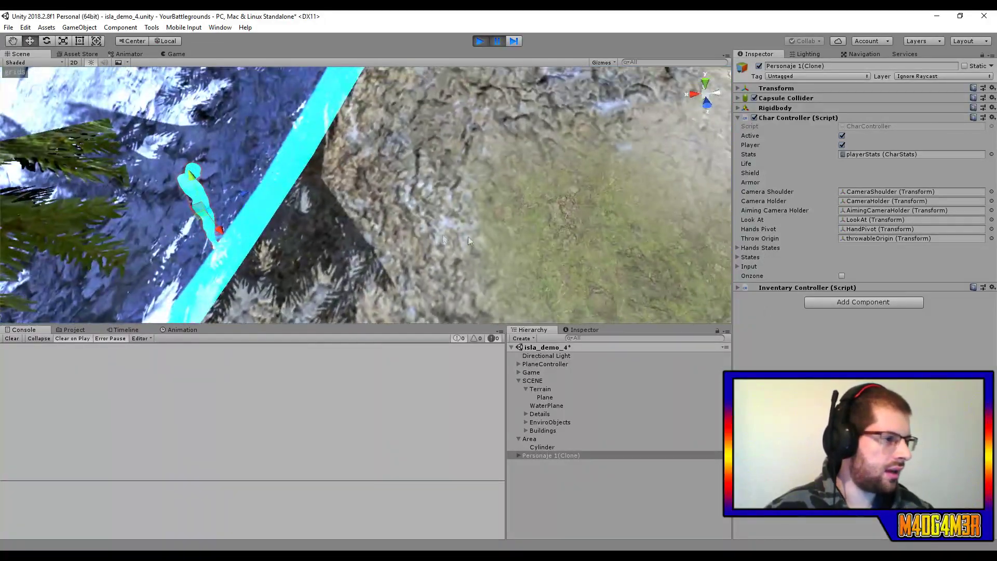
right_click_drag(725, 265, 512, 241)
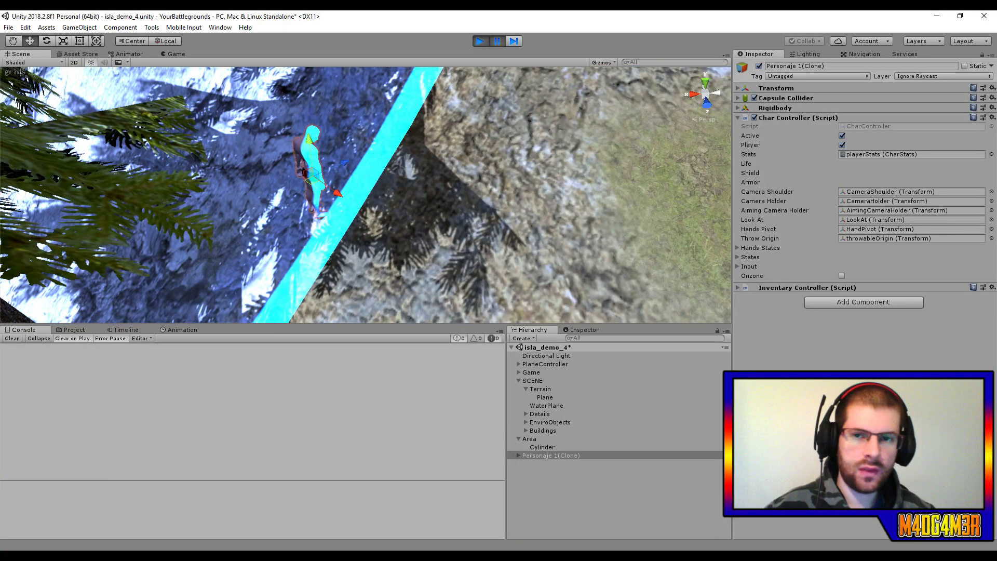
middle_click_drag(248, 205, 338, 205)
left_click(497, 41)
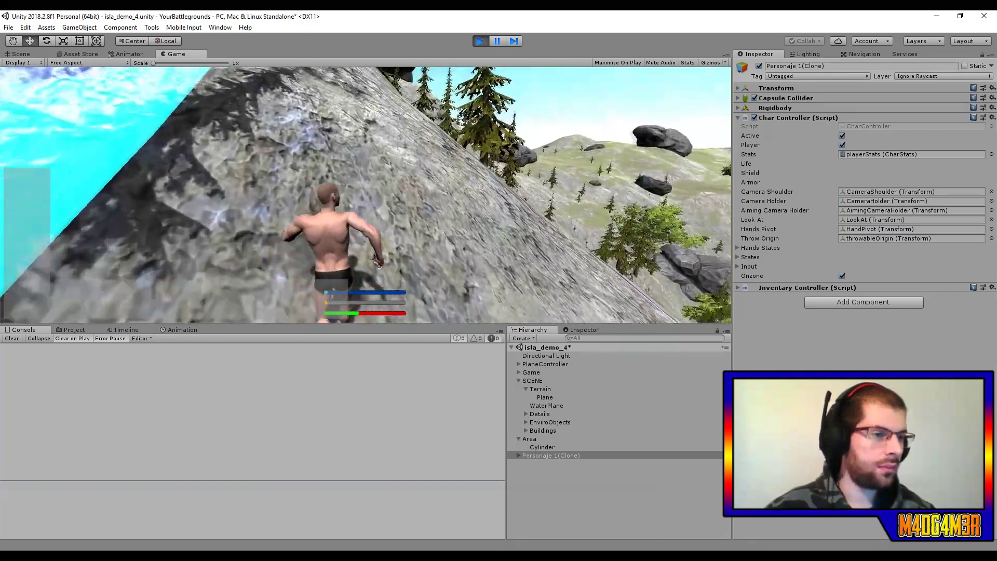
Stop Play mode with Ctrl+P.
key("ctrl+p")
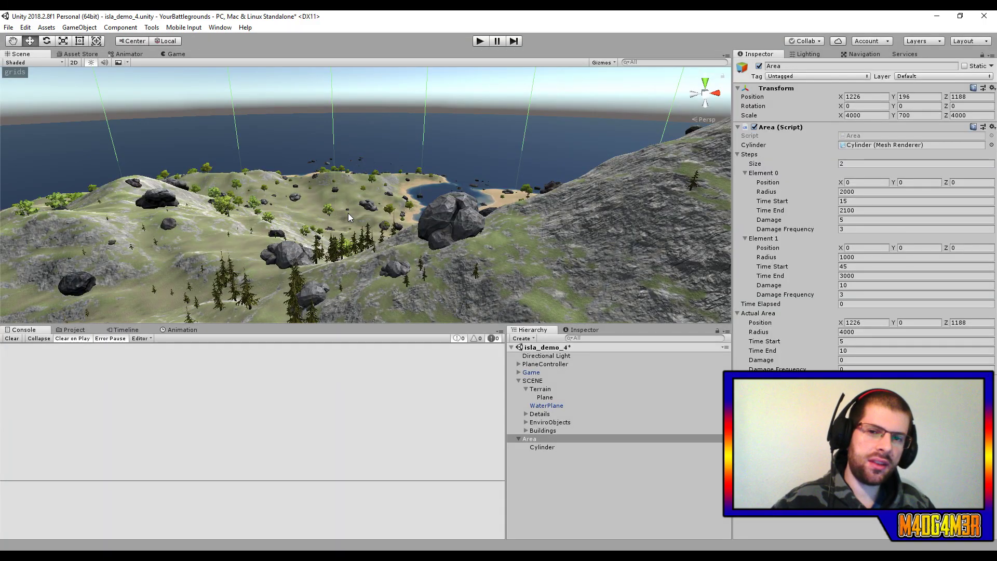